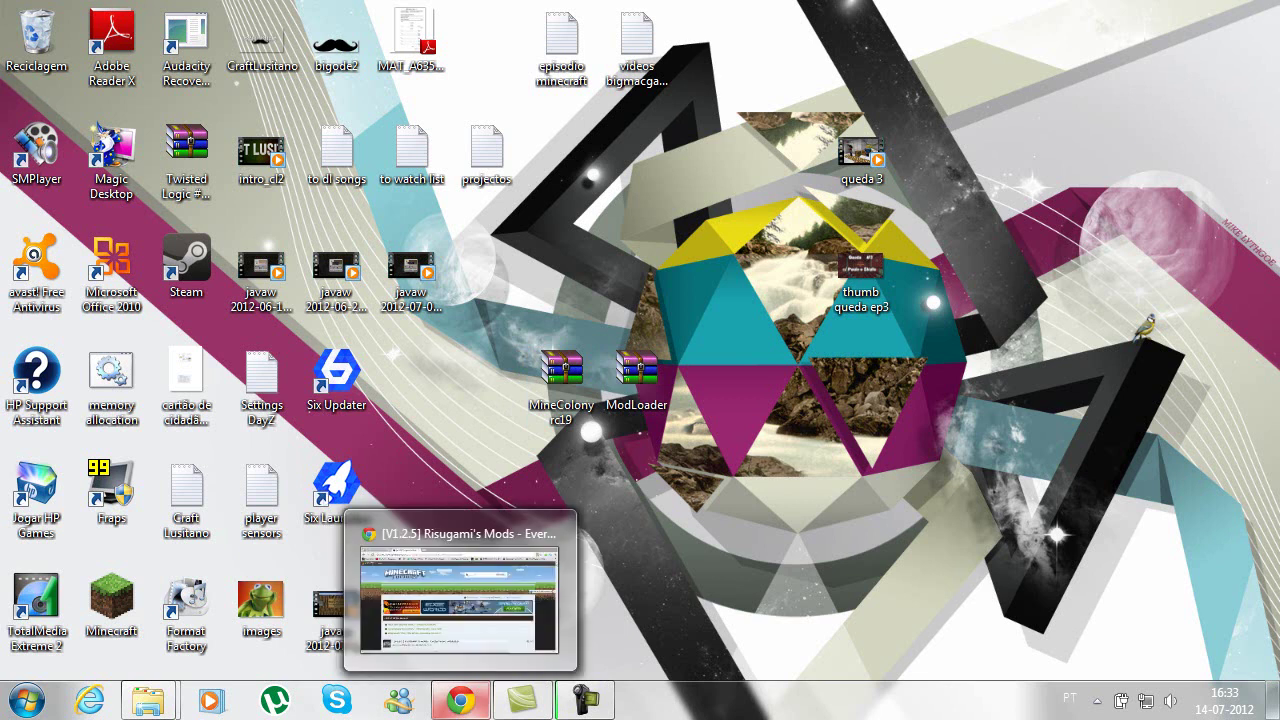
Step: Switch to the browser and view the MineColony Rc19 for Minecraft 1.2.5 download section on the MineColony site
left_click(458, 595)
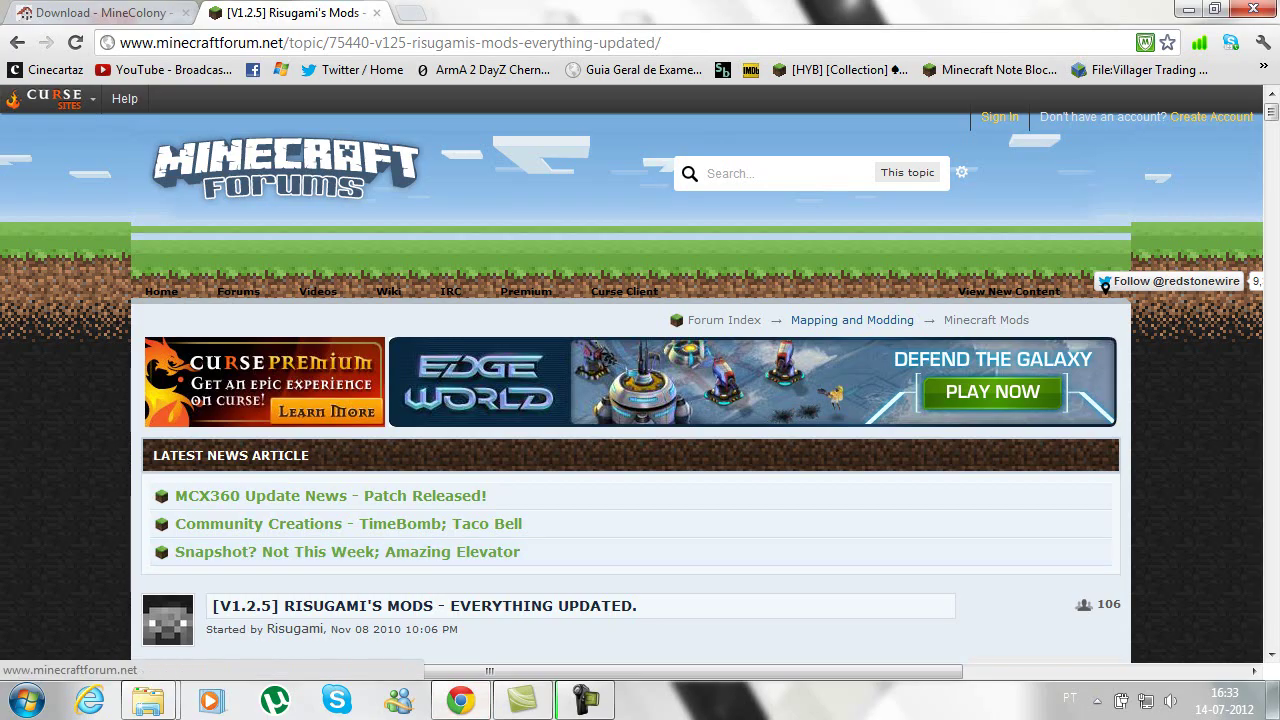
key("ctrl+Tab")
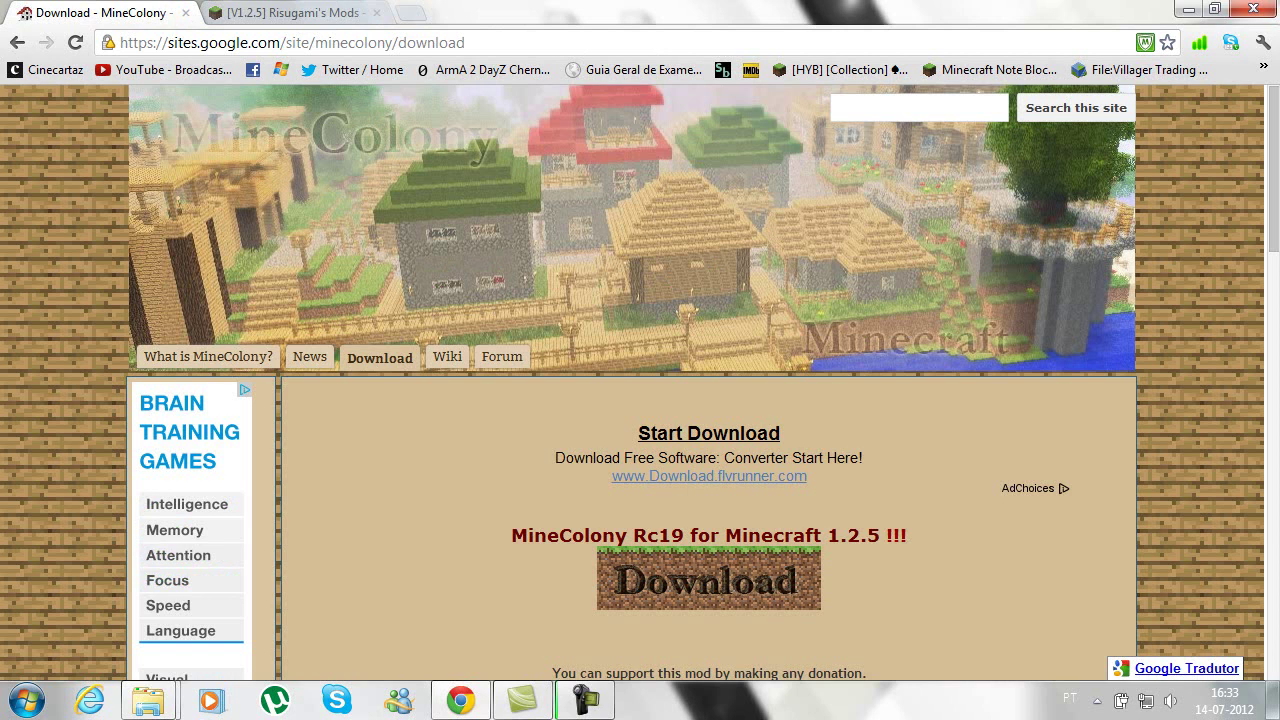
scroll(640, 380, "down", 2)
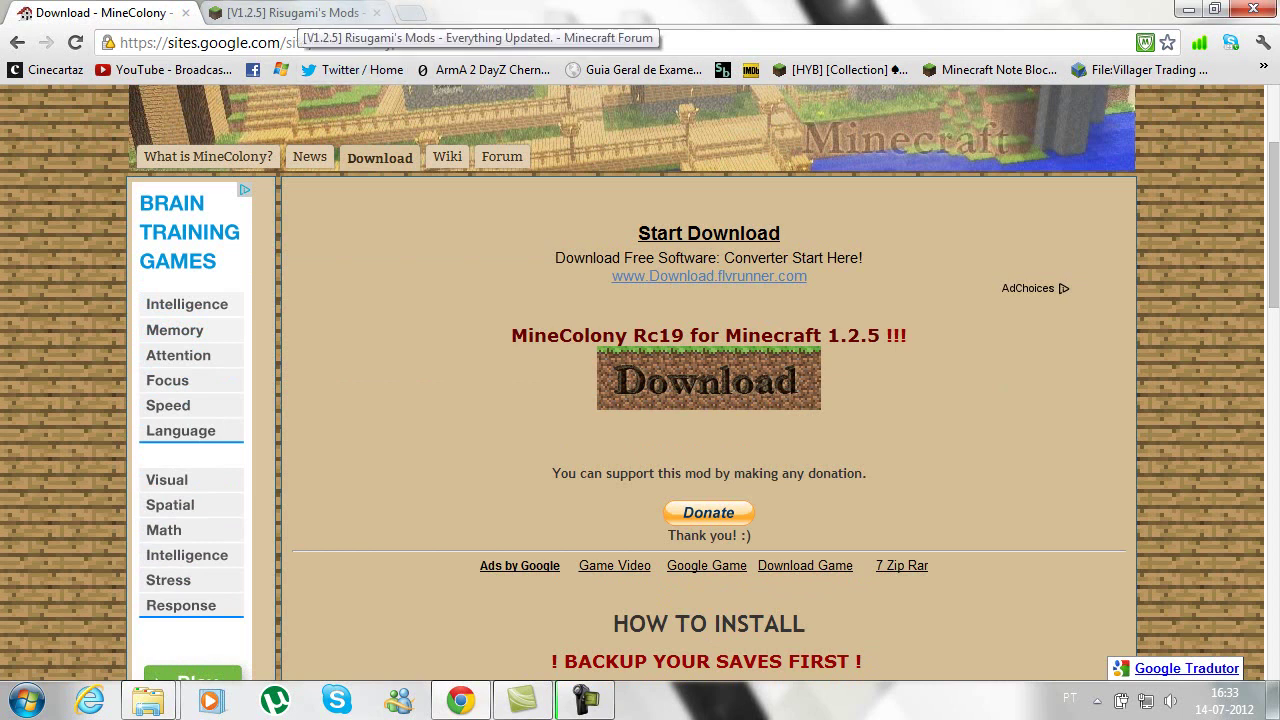
Step: Find the ModLoader 1.2.5 download entry in the Risugami's Mods forum topic, highlight its heading, and minimise the browser
left_click(290, 13)
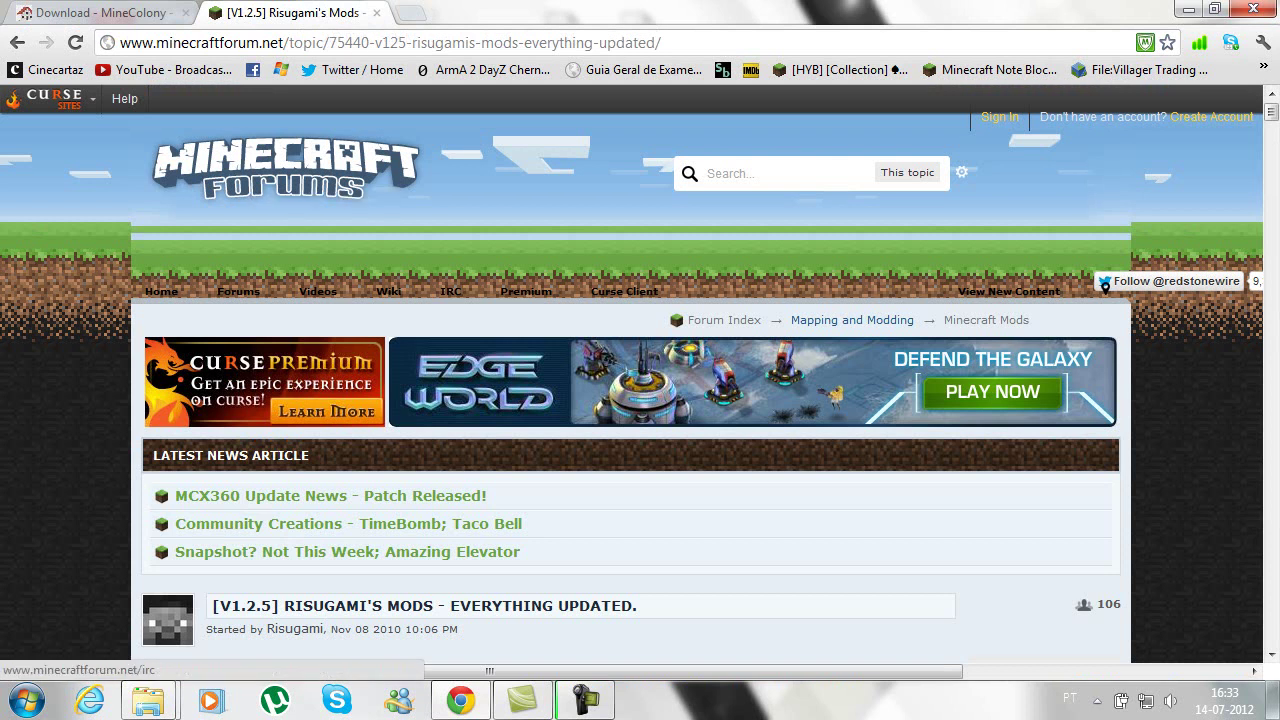
scroll(640, 370, "down", 1)
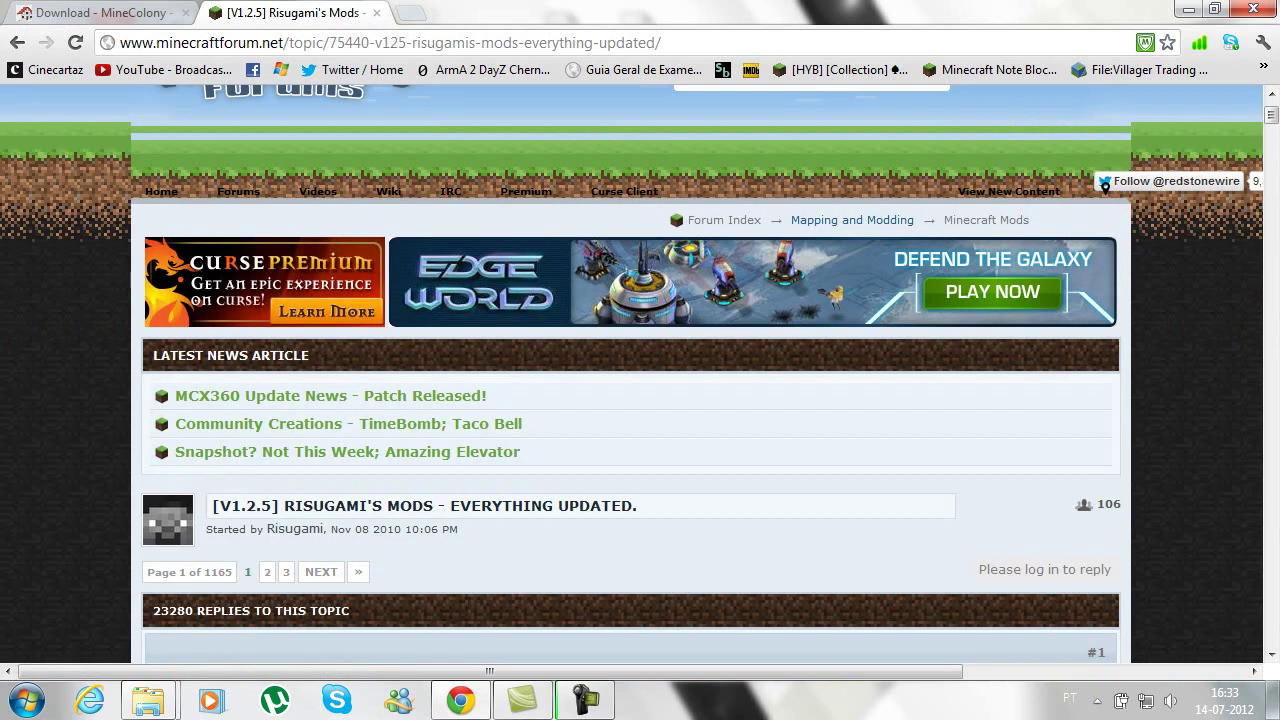
scroll(1104, 187, "down", 13)
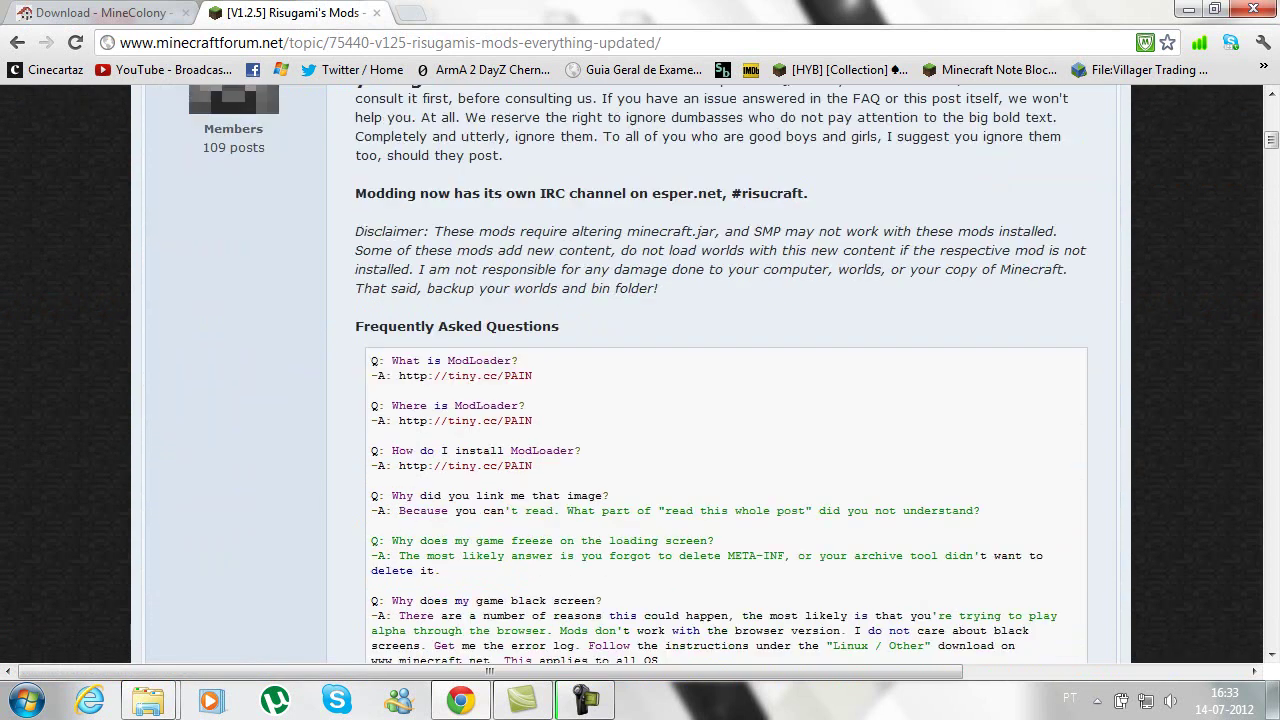
scroll(720, 370, "down", 6)
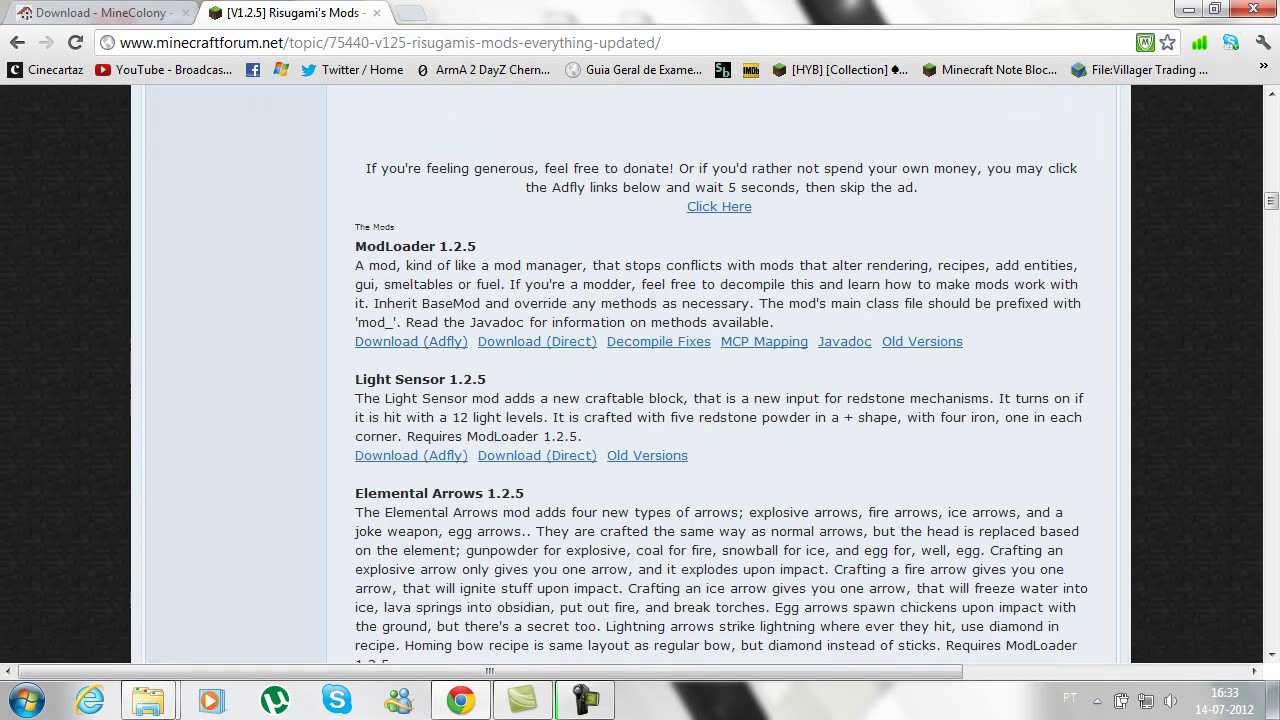
left_click_drag(355, 246, 476, 246)
left_click(490, 247)
left_click(1188, 9)
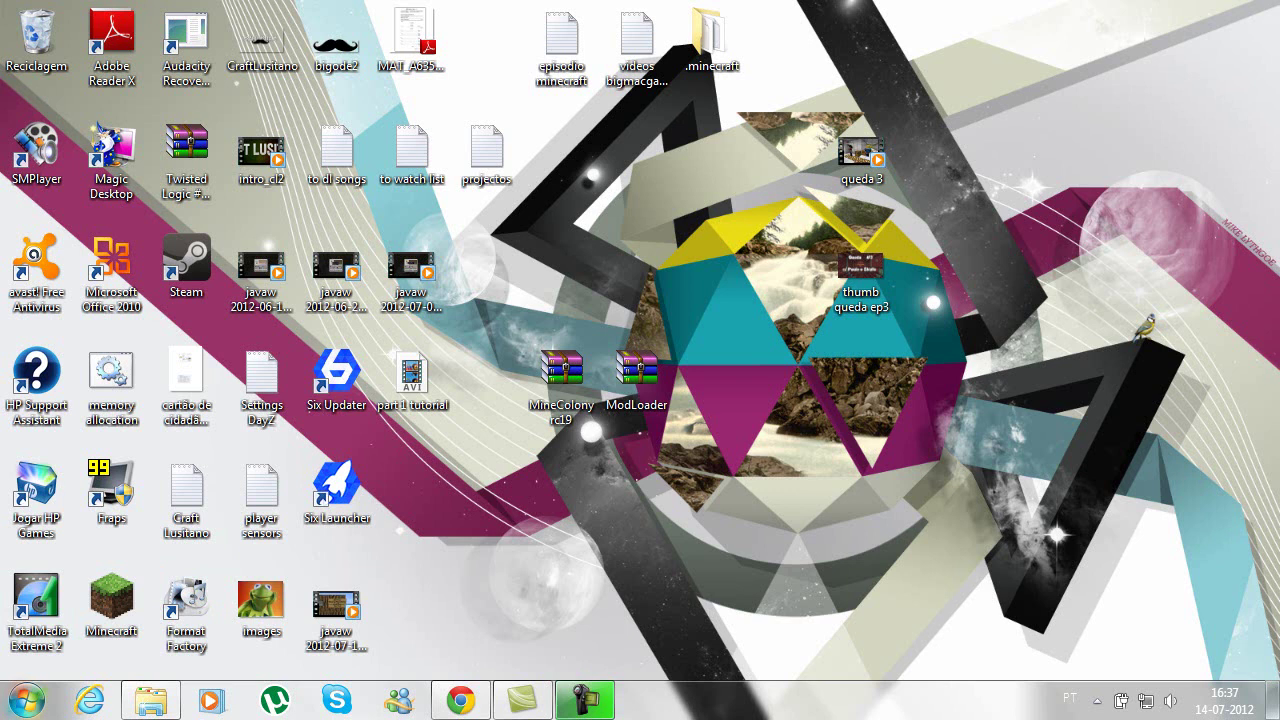
Step: Open the %appdata% location and go into the bin folder inside .minecraft
left_click(27, 700)
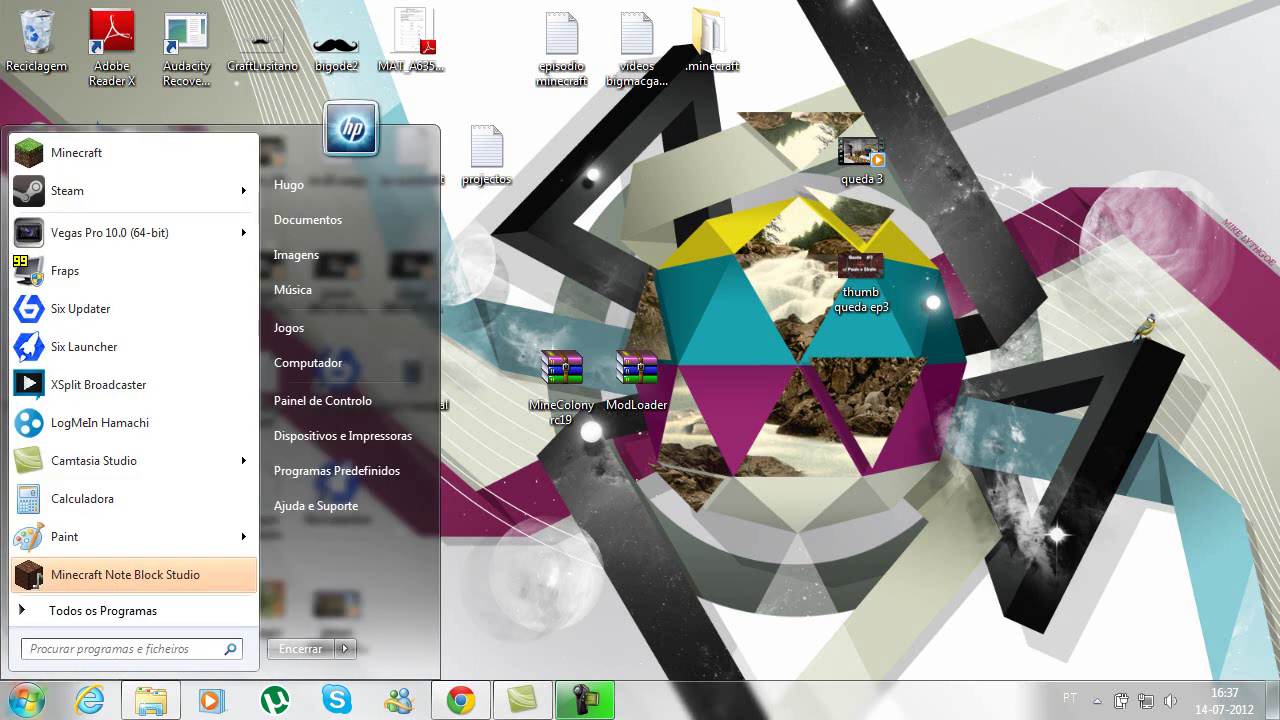
type("%appdata%")
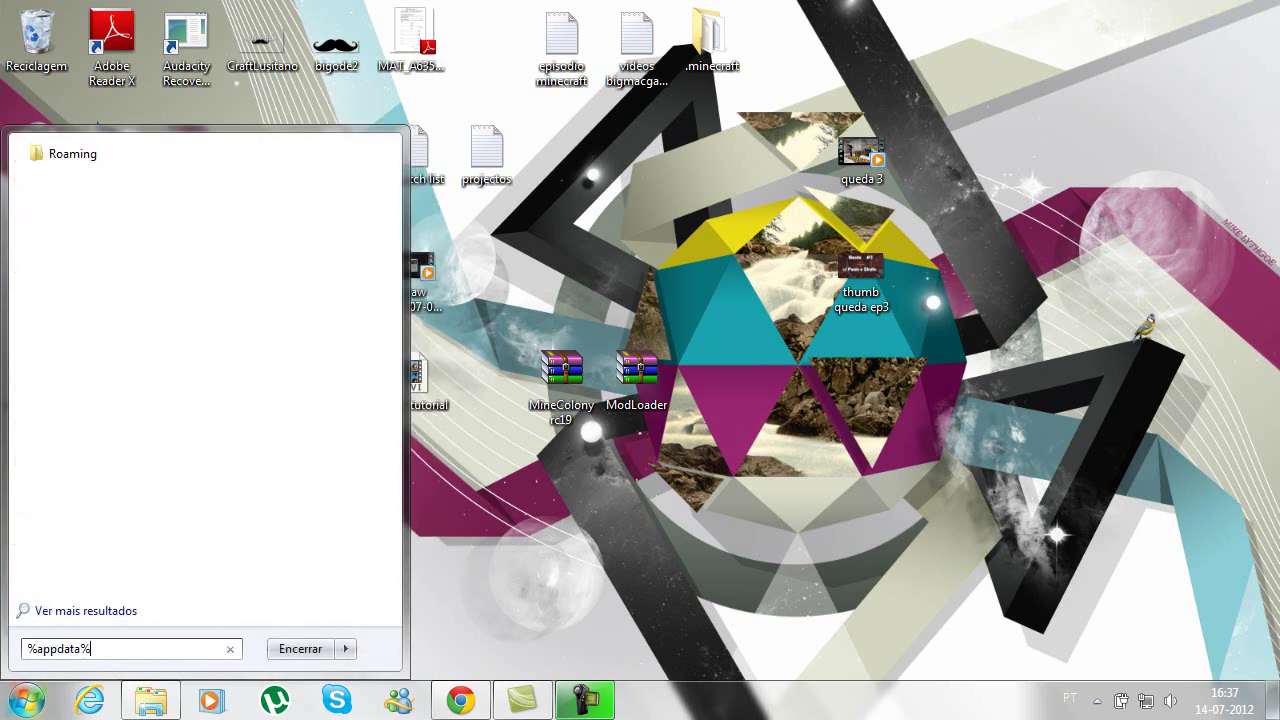
key("Return")
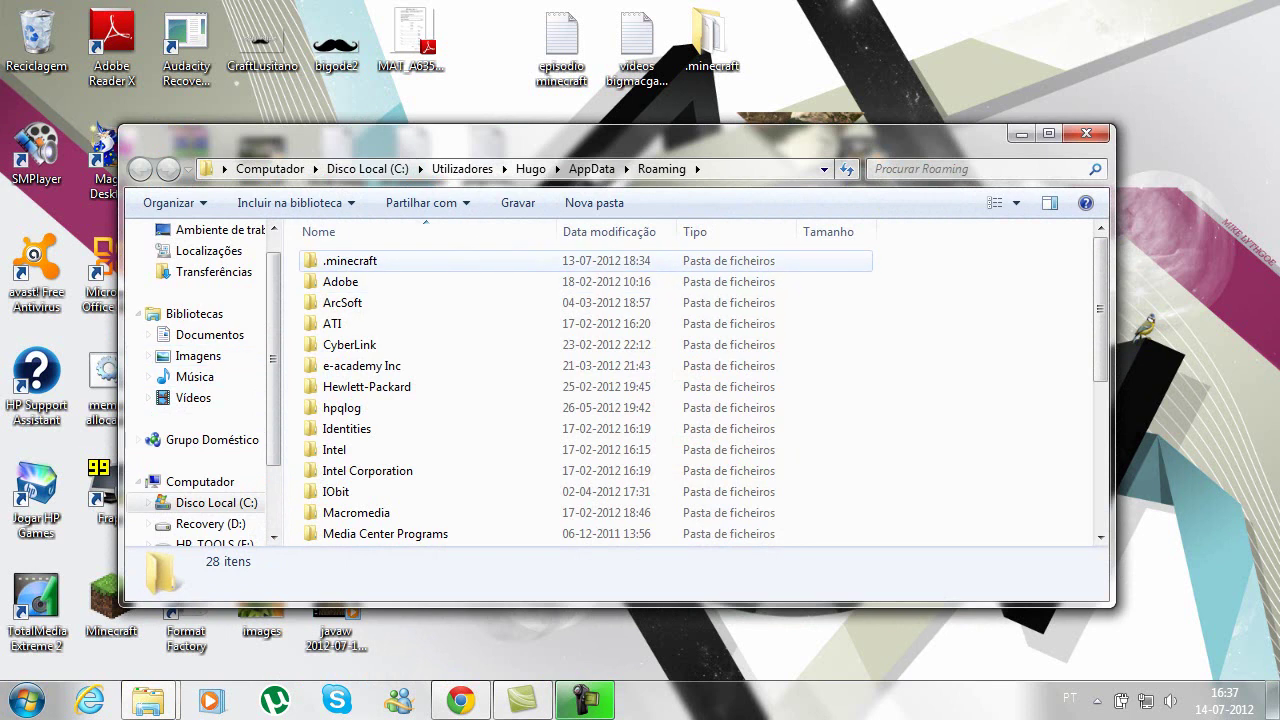
double_click(350, 261)
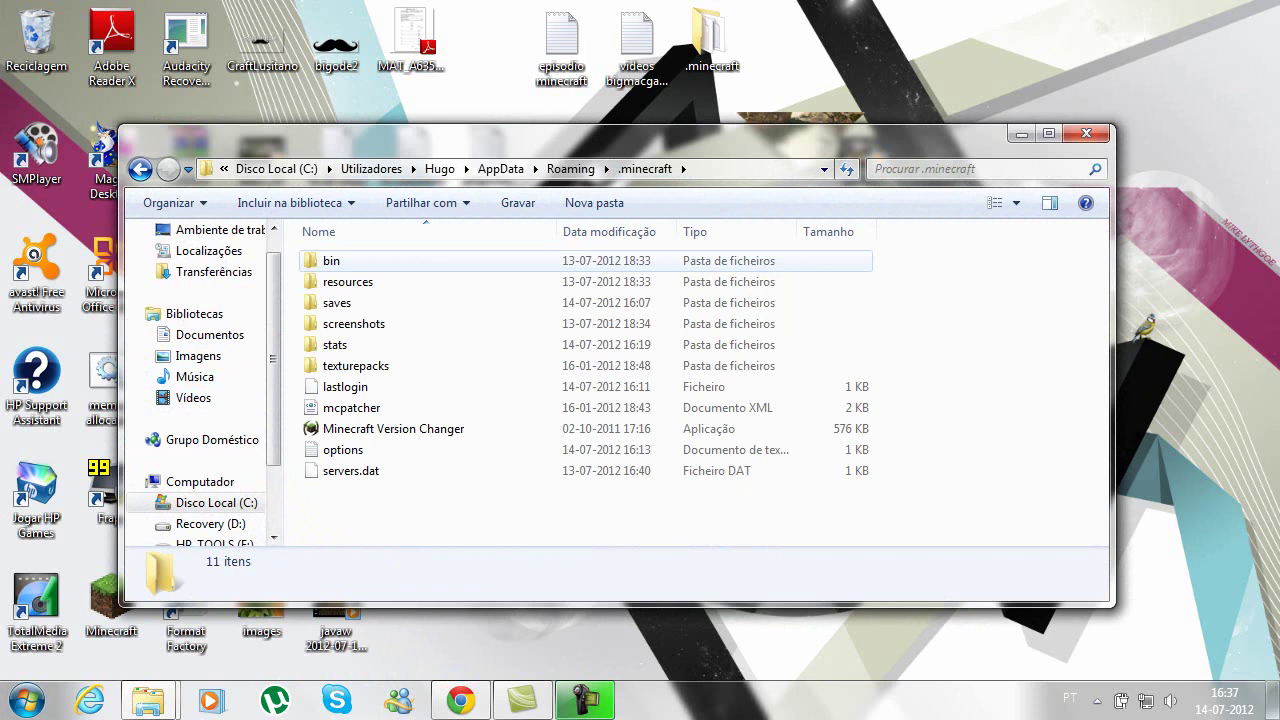
double_click(331, 260)
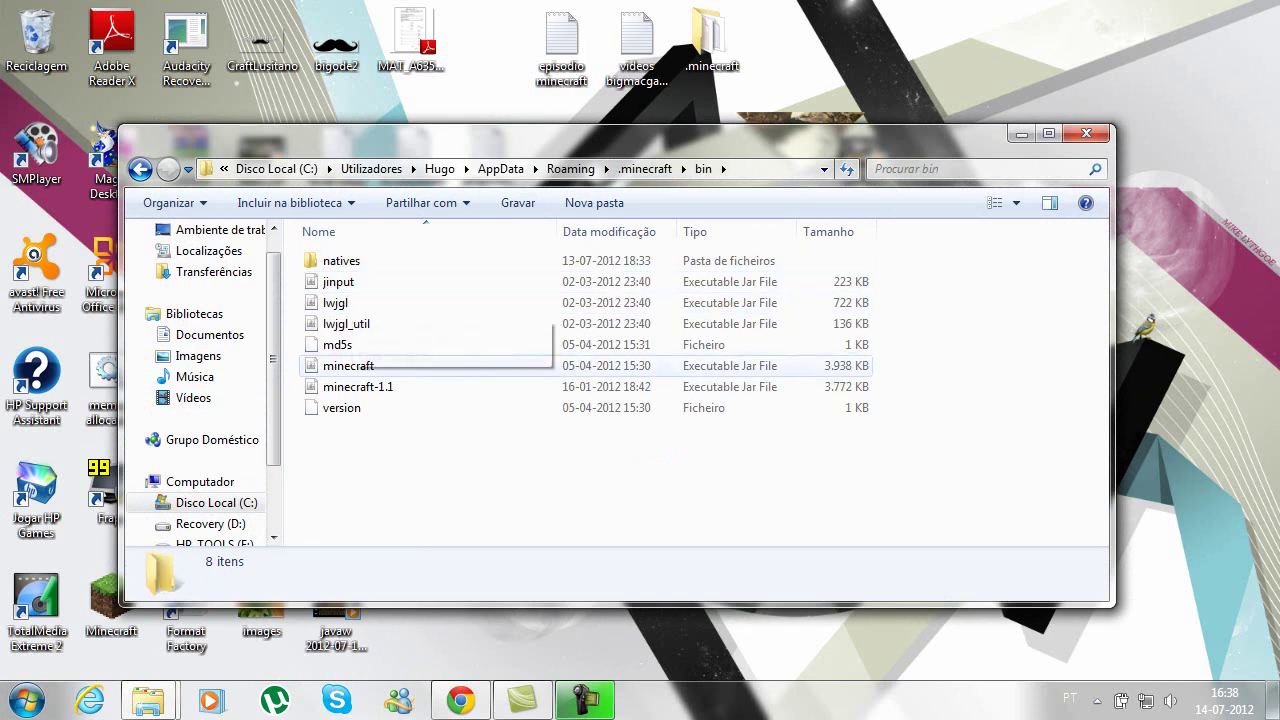
Step: Open the minecraft jar file in WinRAR archiver and dismiss the licence purchase reminder
left_click(348, 366)
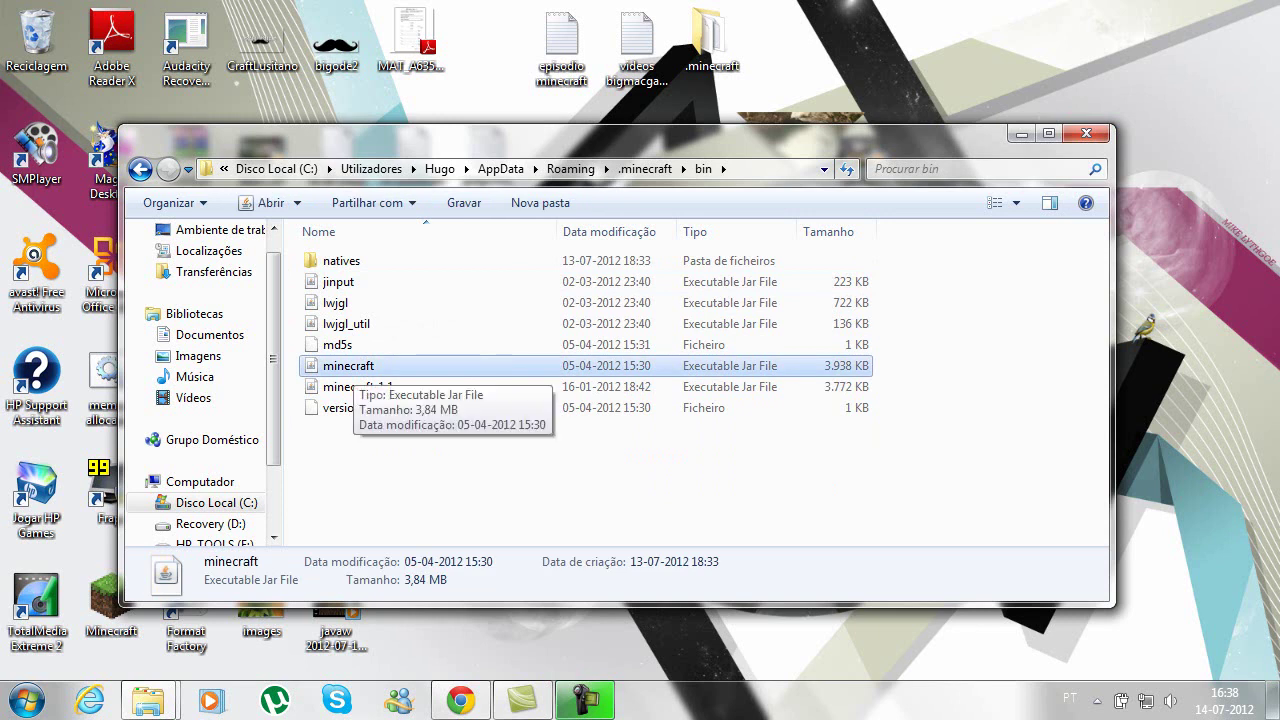
right_click(356, 368)
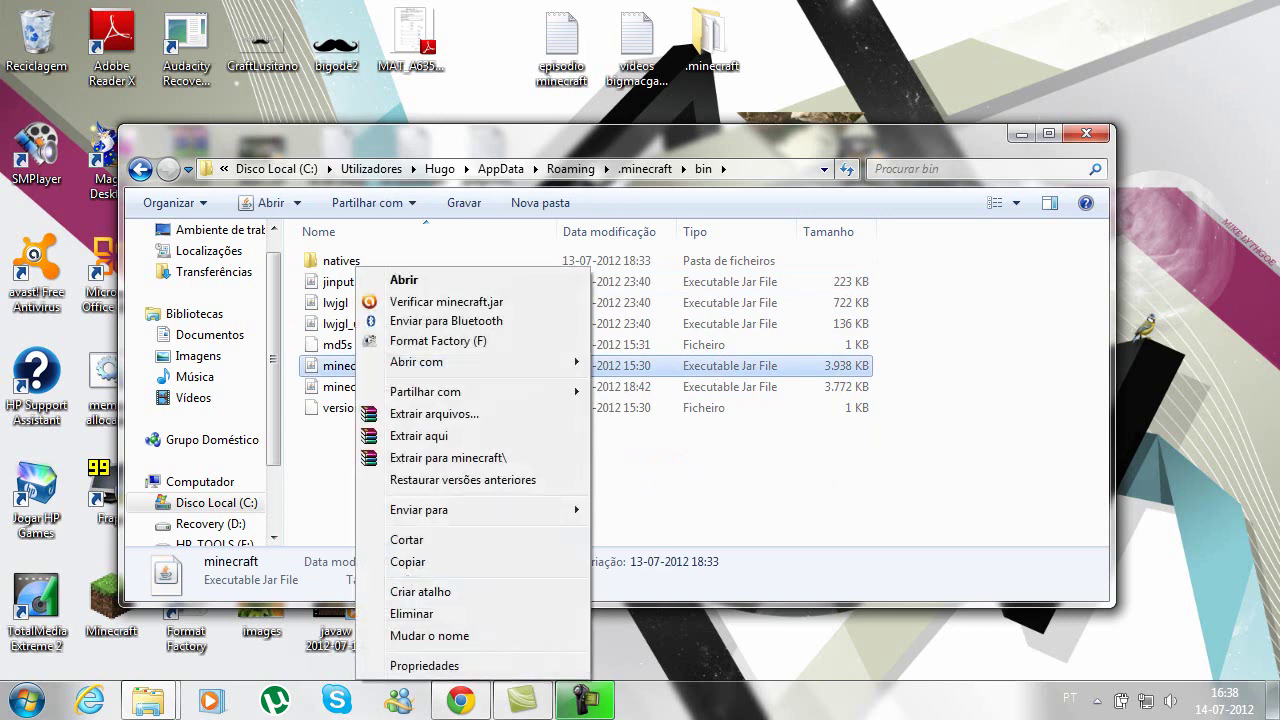
mouse_move(430, 362)
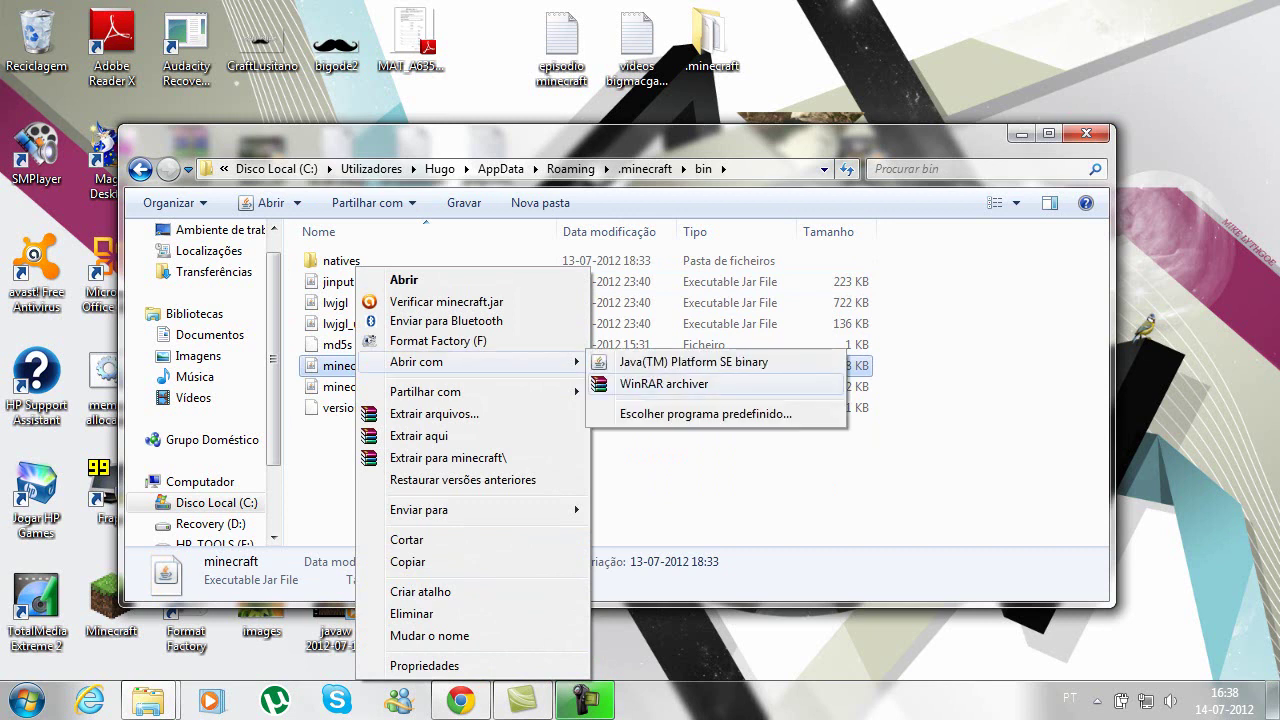
left_click(664, 384)
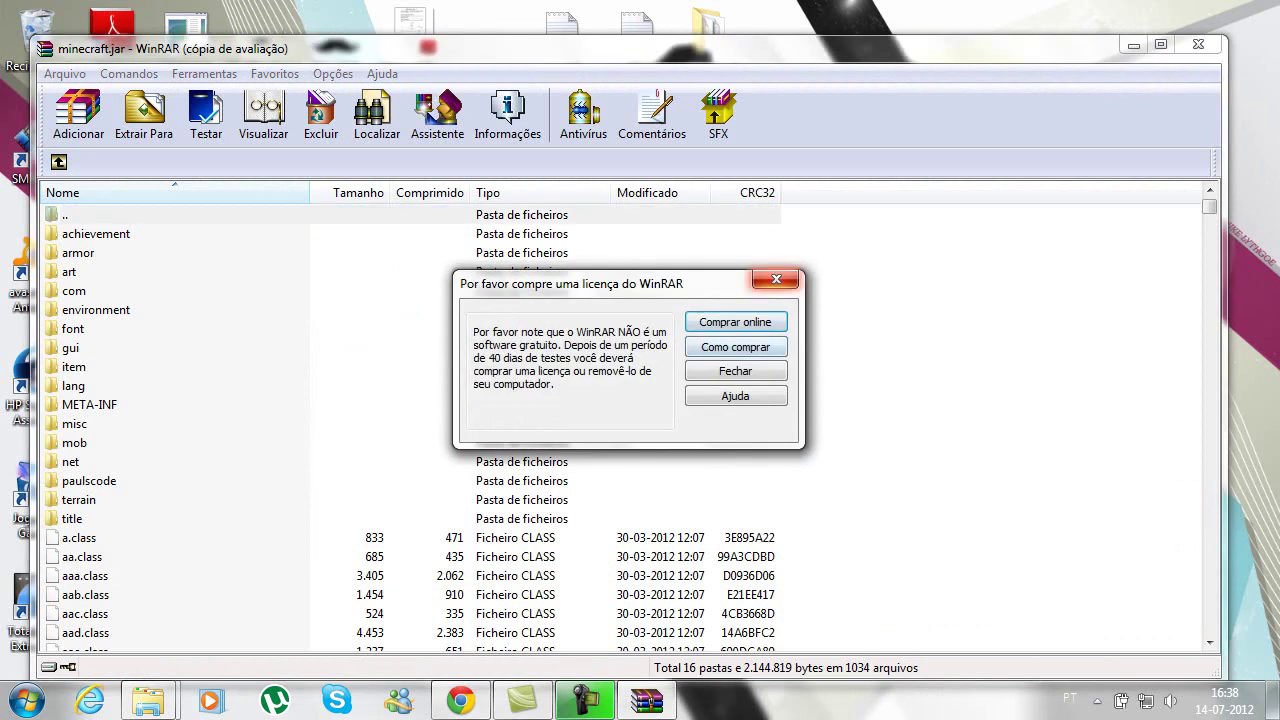
left_click(776, 279)
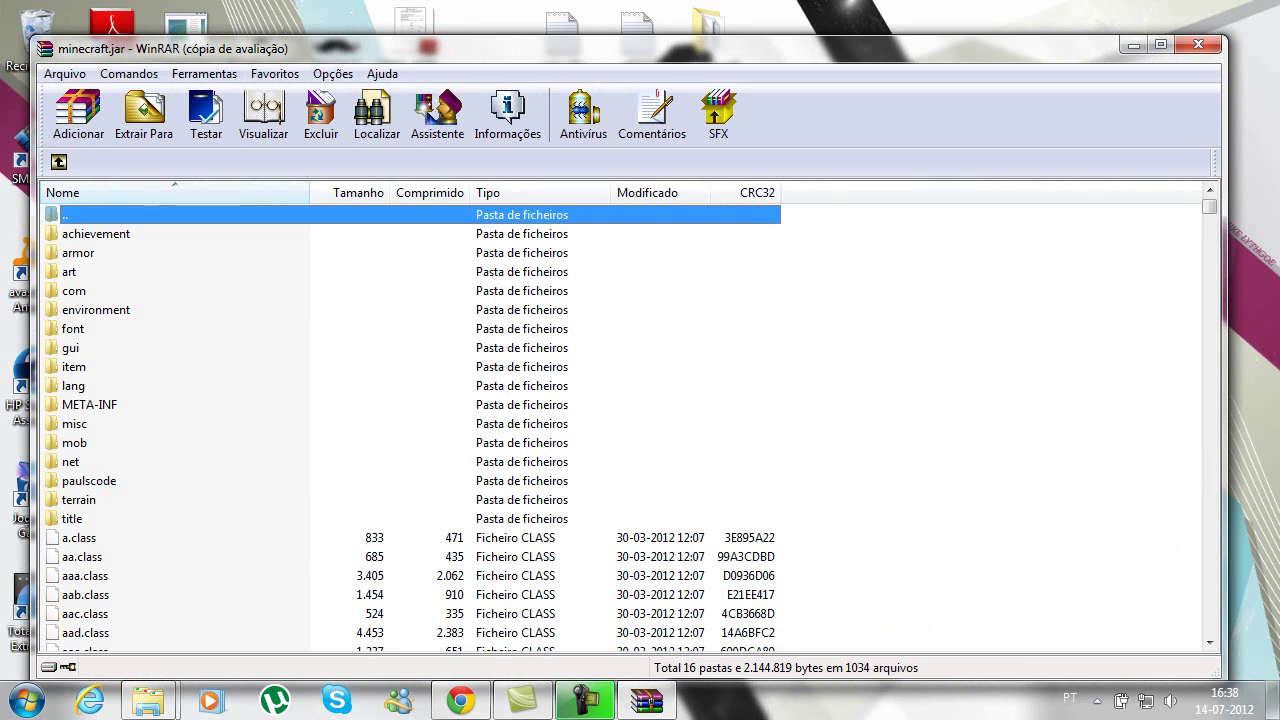
Step: Delete the META-INF folder from minecraft.jar
left_click(89, 405)
key("Delete")
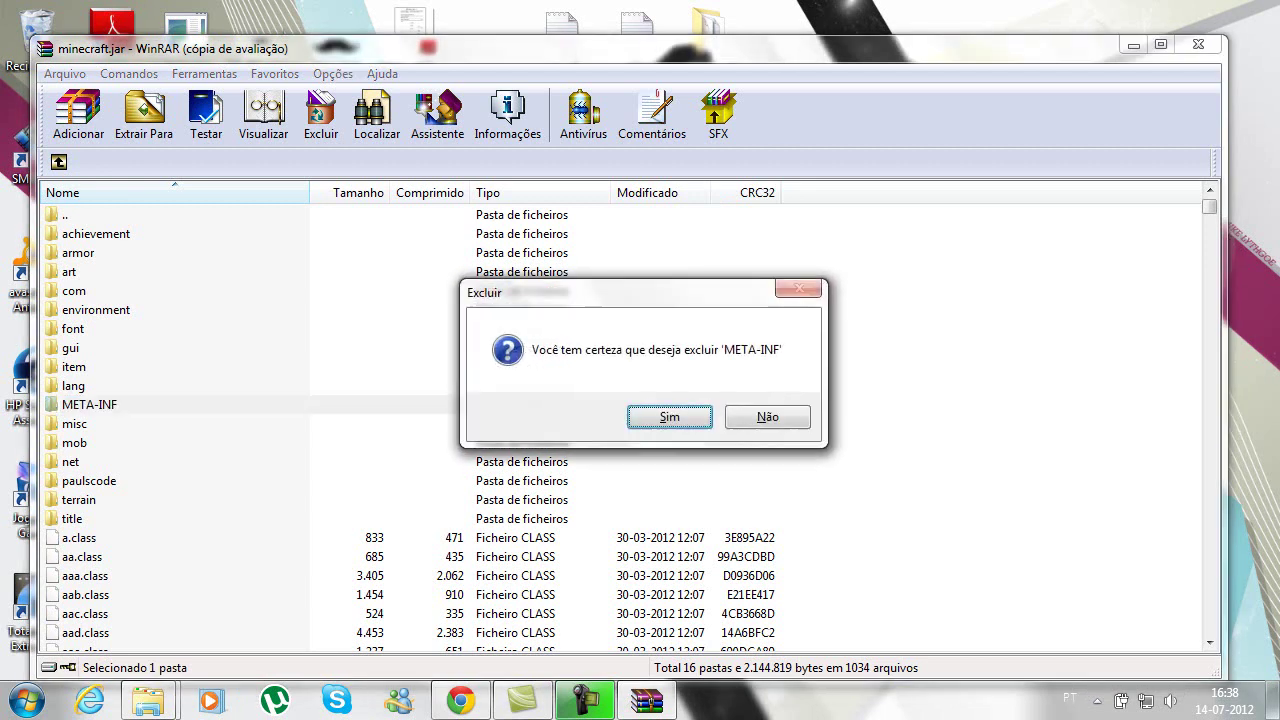
key("Return")
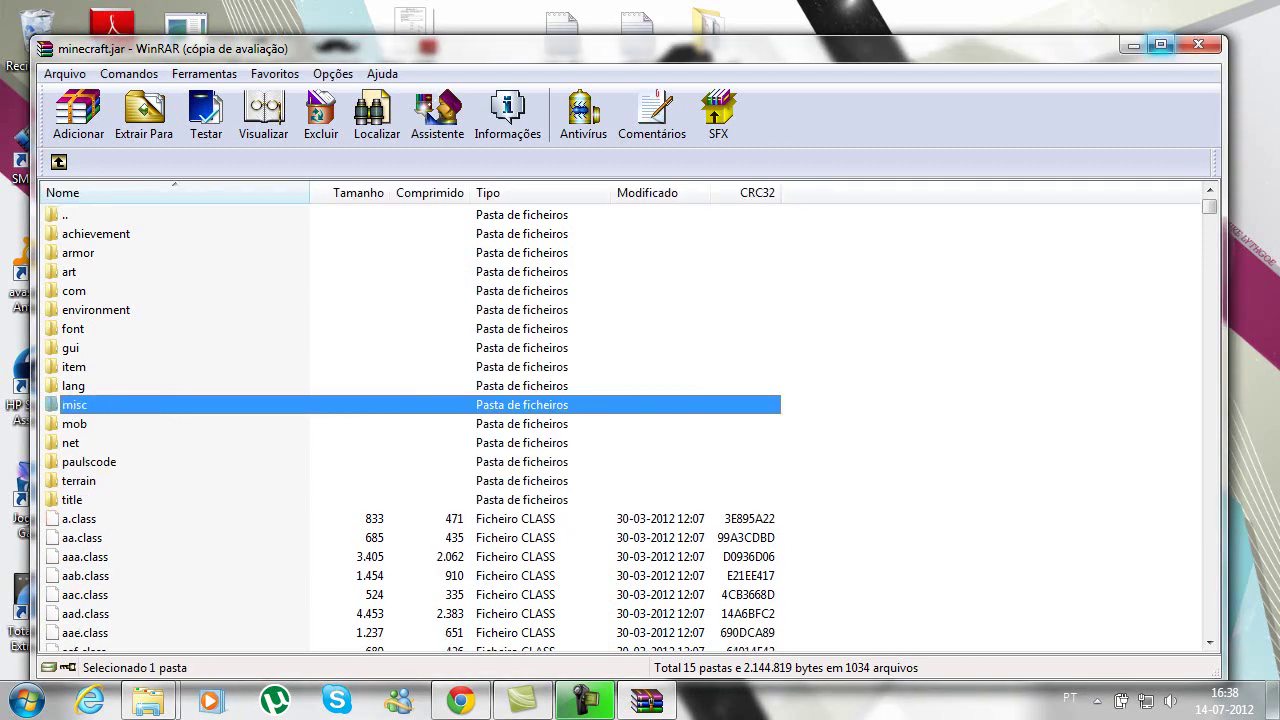
Step: Minimise the open windows and open the ModLoader archive from the desktop in WinRAR
left_click(1134, 45)
left_click(1020, 133)
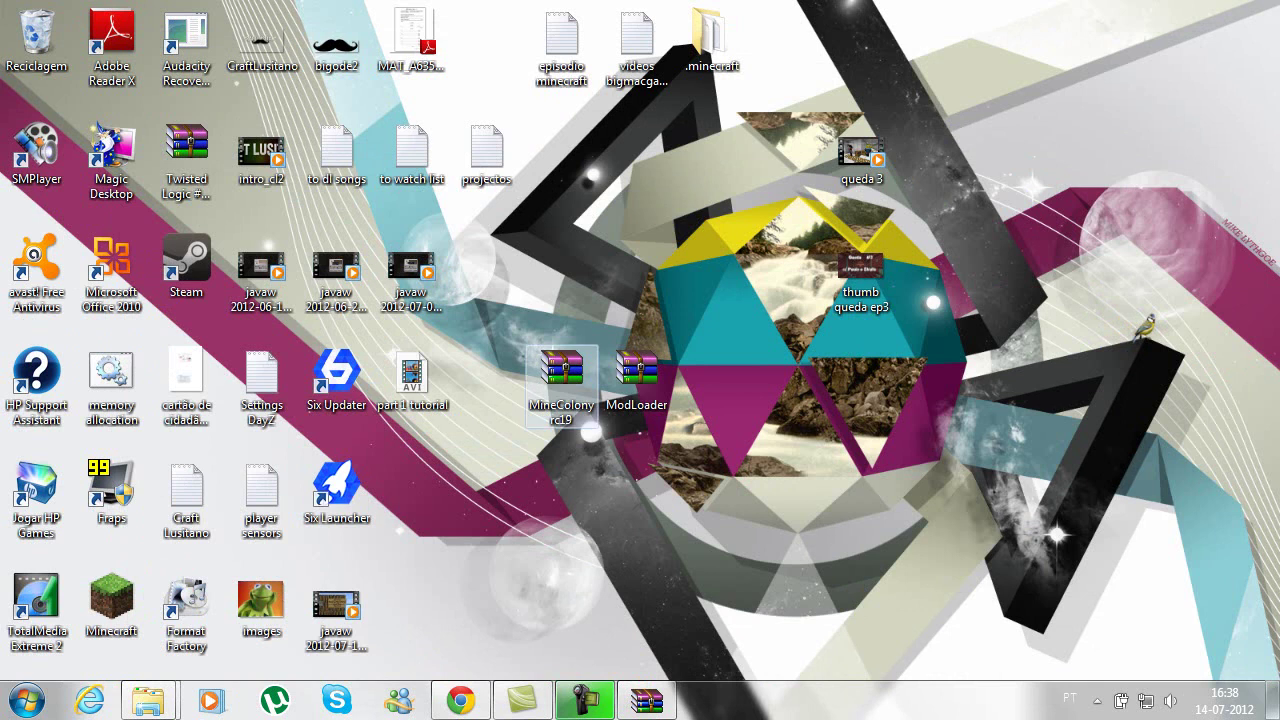
left_click(645, 700)
left_click_drag(700, 165, 637, 67)
left_click(834, 297)
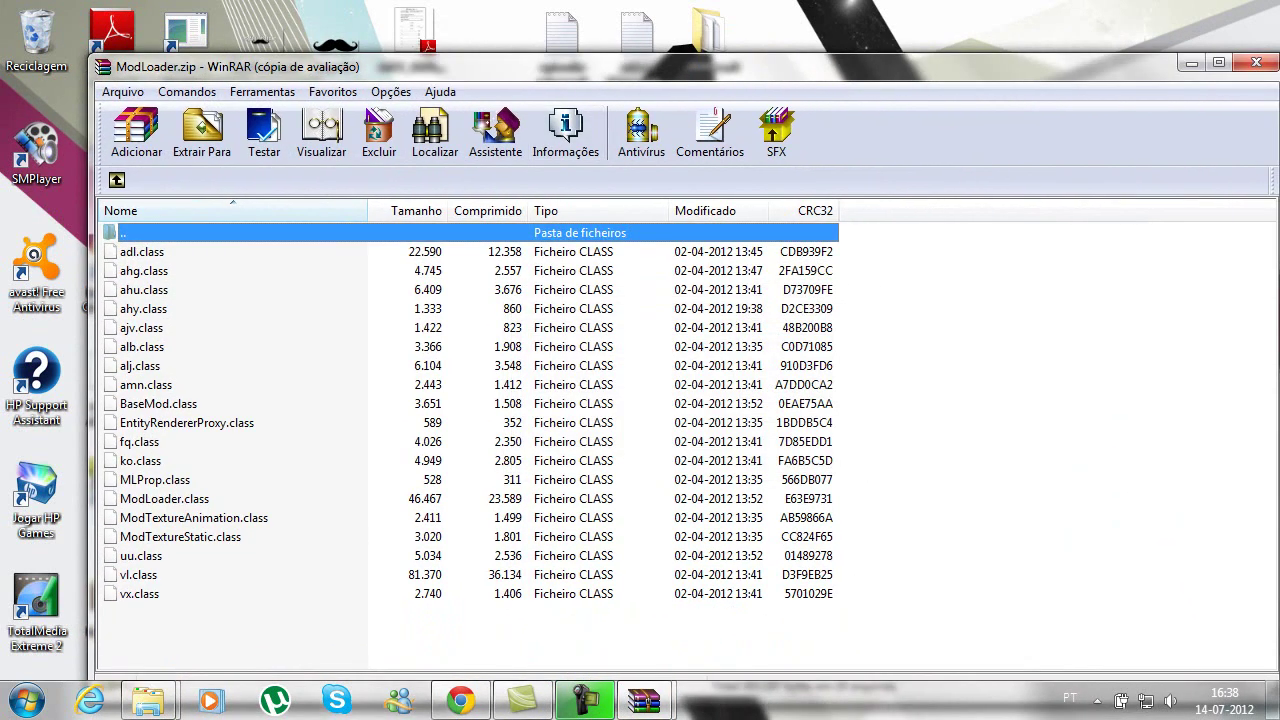
Step: Add all class files from ModLoader.zip to minecraft.jar, using the add and replace files update method
left_click_drag(852, 248, 618, 618)
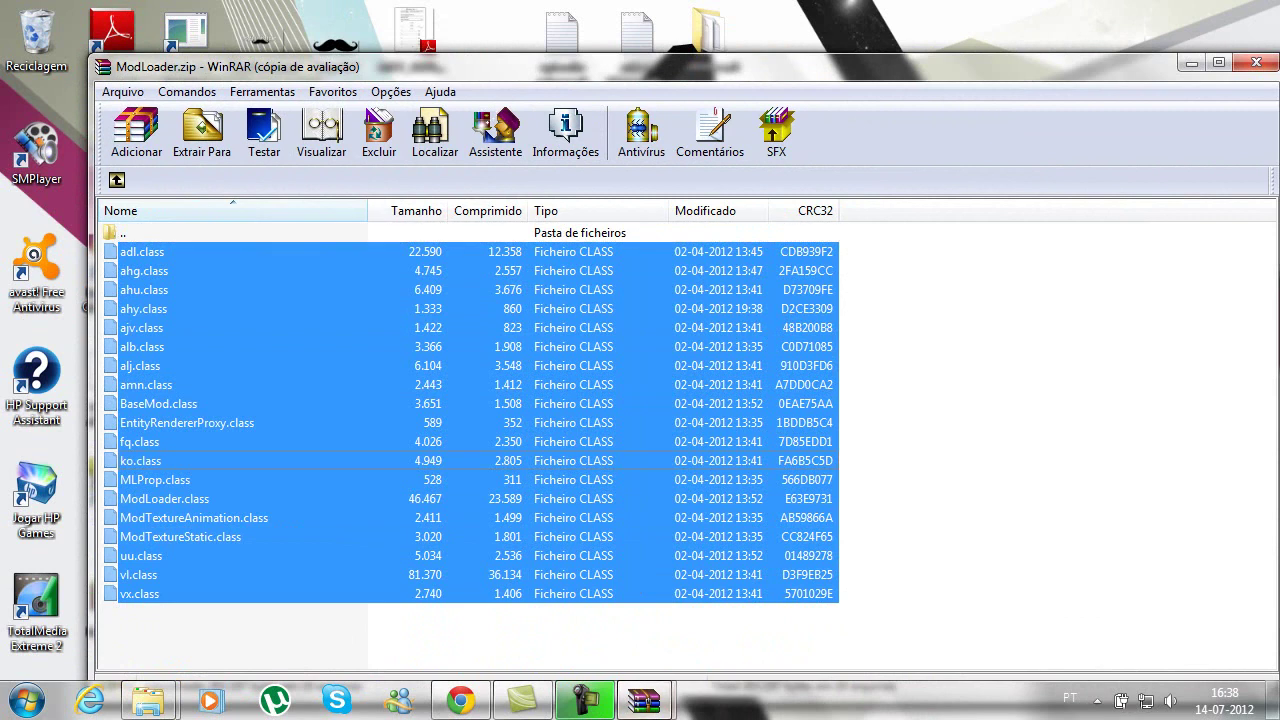
mouse_move(640, 702)
left_click(537, 595)
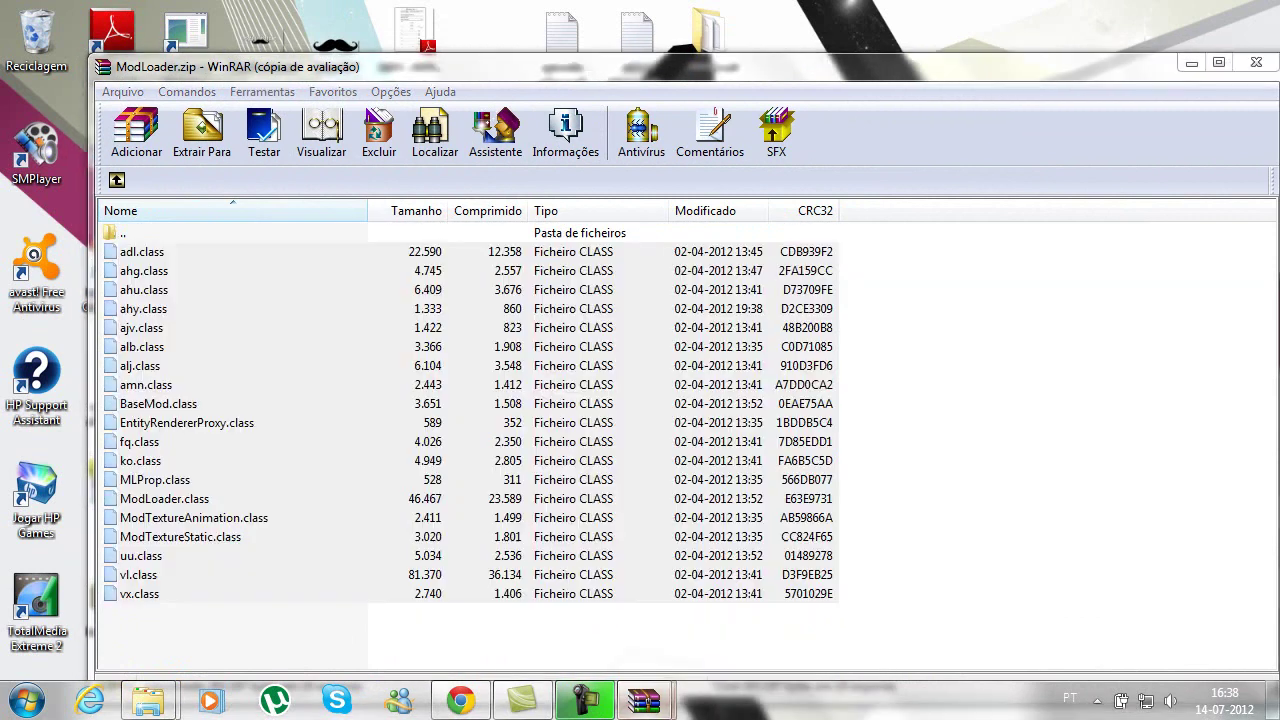
left_click_drag(537, 595, 580, 460)
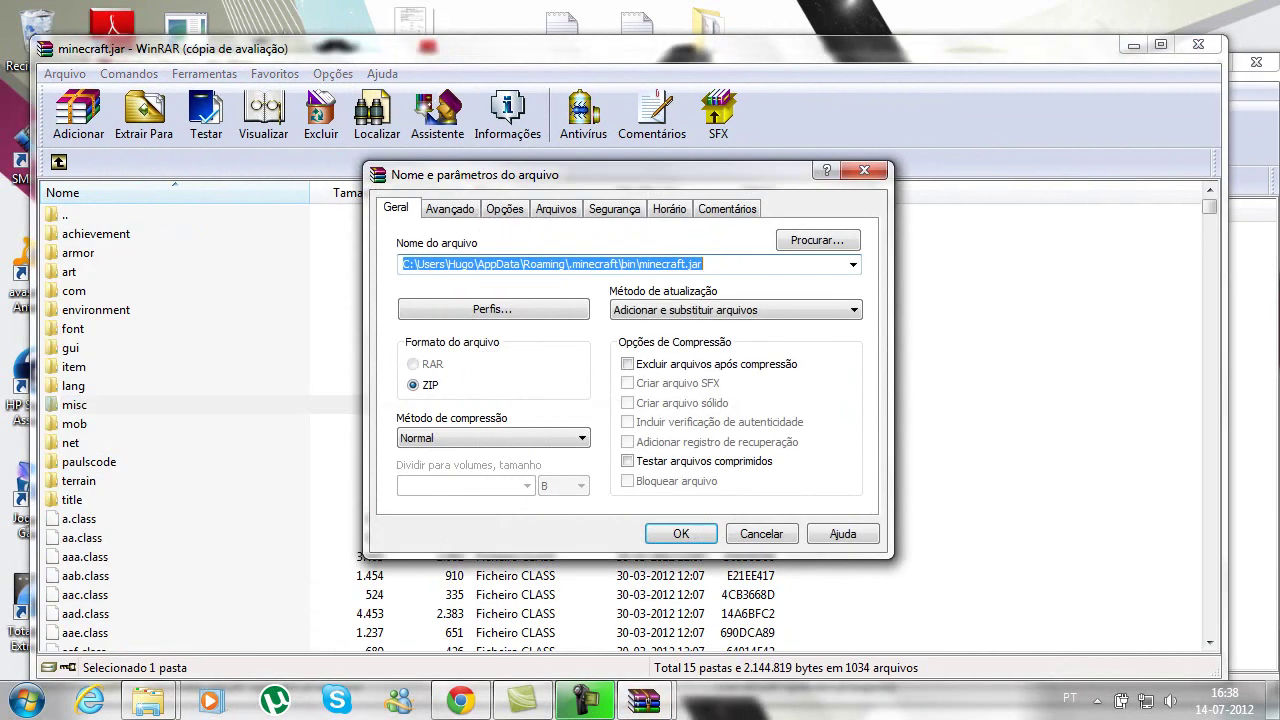
left_click(681, 533)
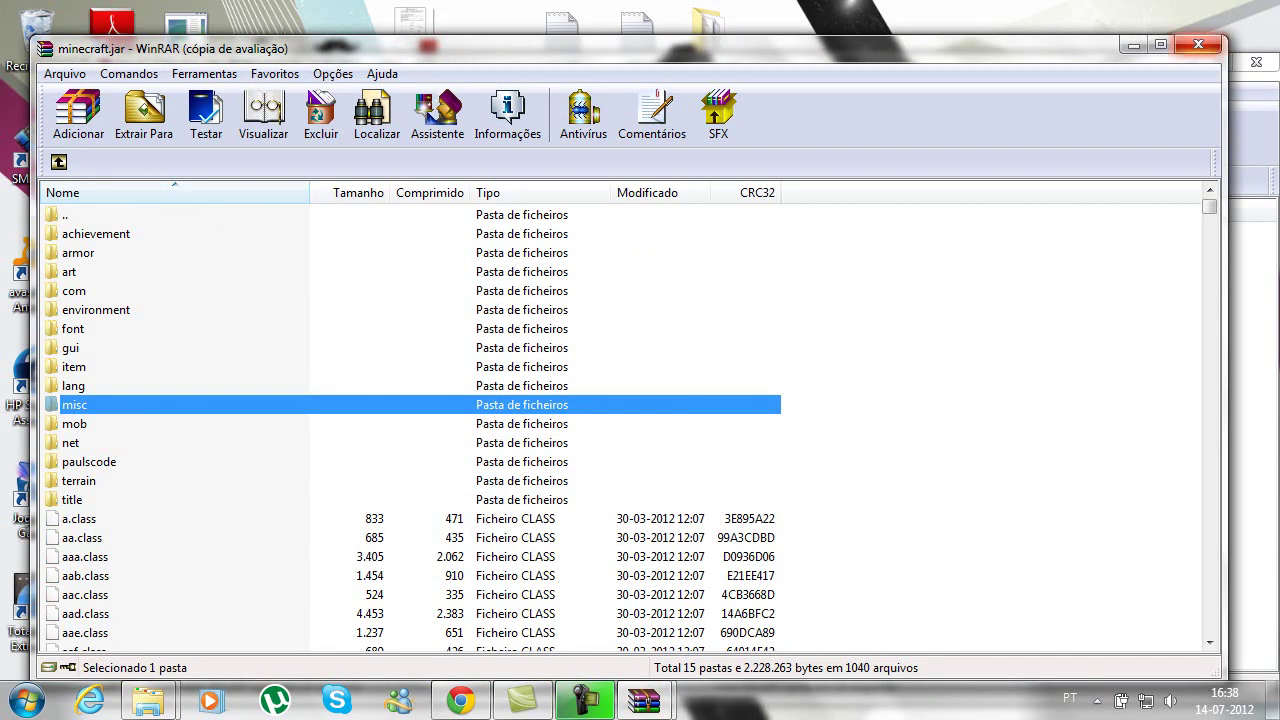
Step: Close the minecraft.jar and ModLoader.zip archive windows
left_click(1198, 44)
left_click_drag(1150, 62, 1033, 62)
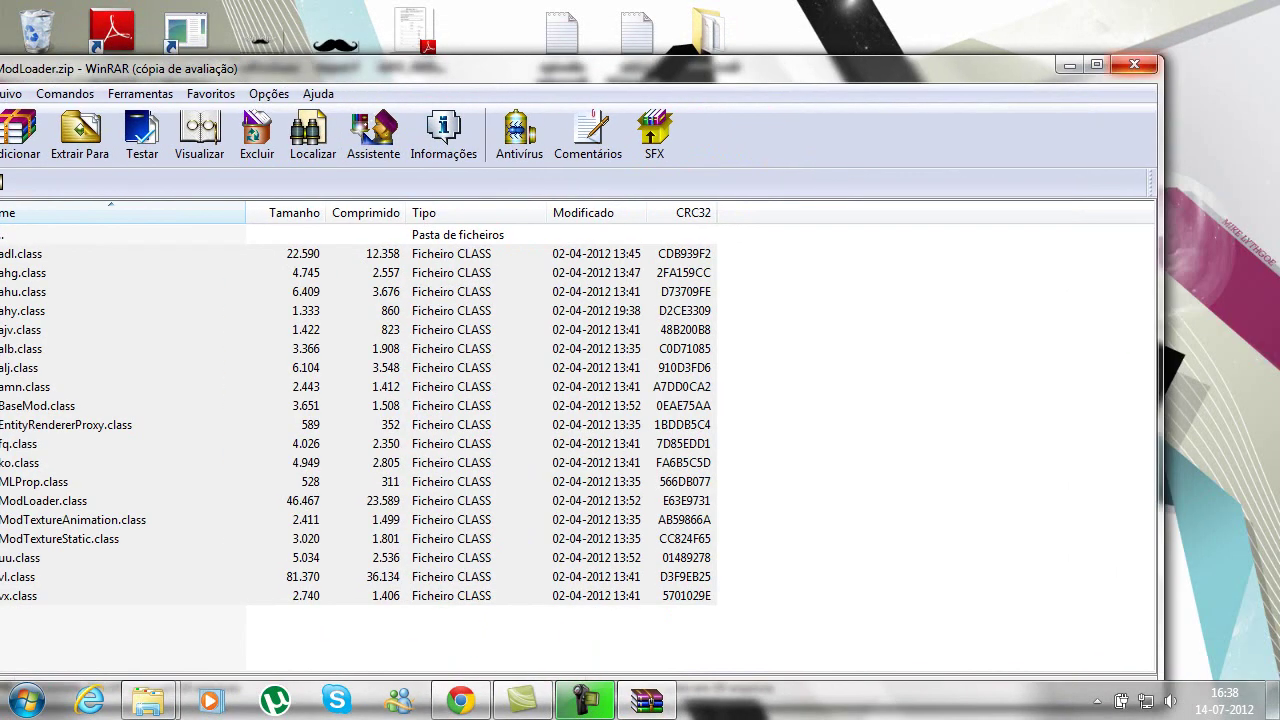
left_click(1138, 62)
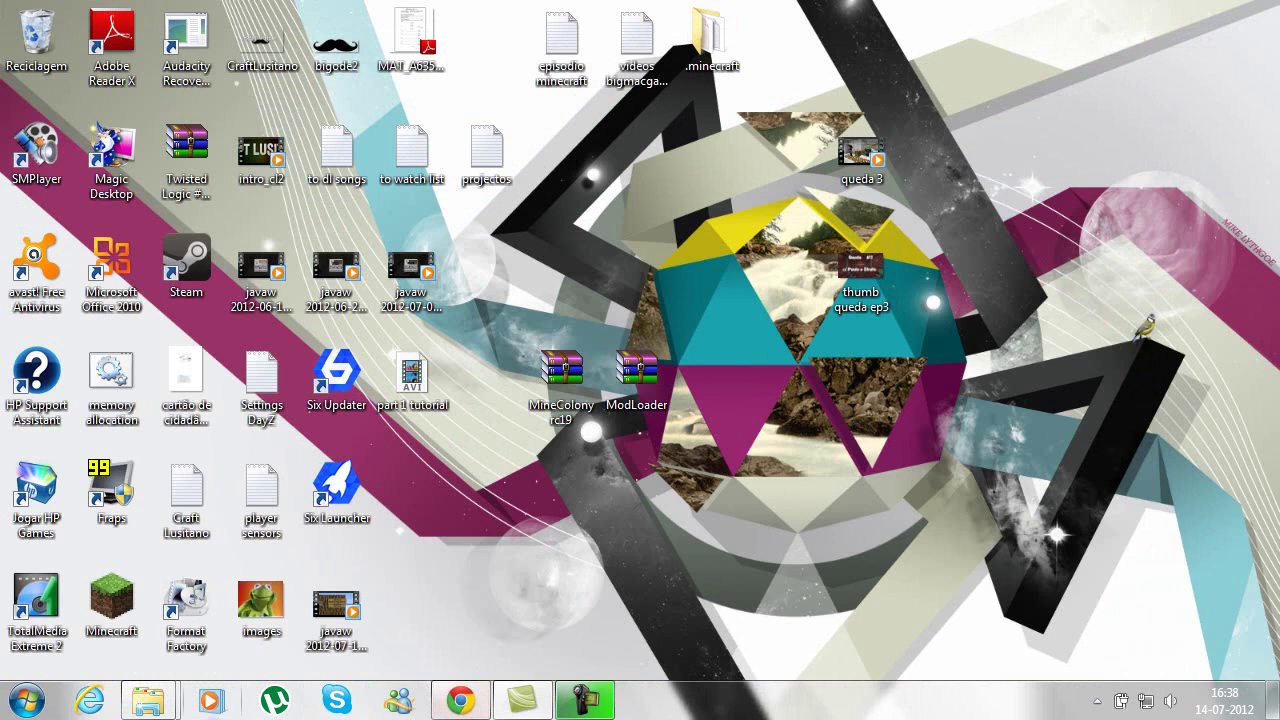
Step: Create a new folder named mods in the .minecraft folder, and minimise the folder window
mouse_move(148, 700)
left_click(346, 605)
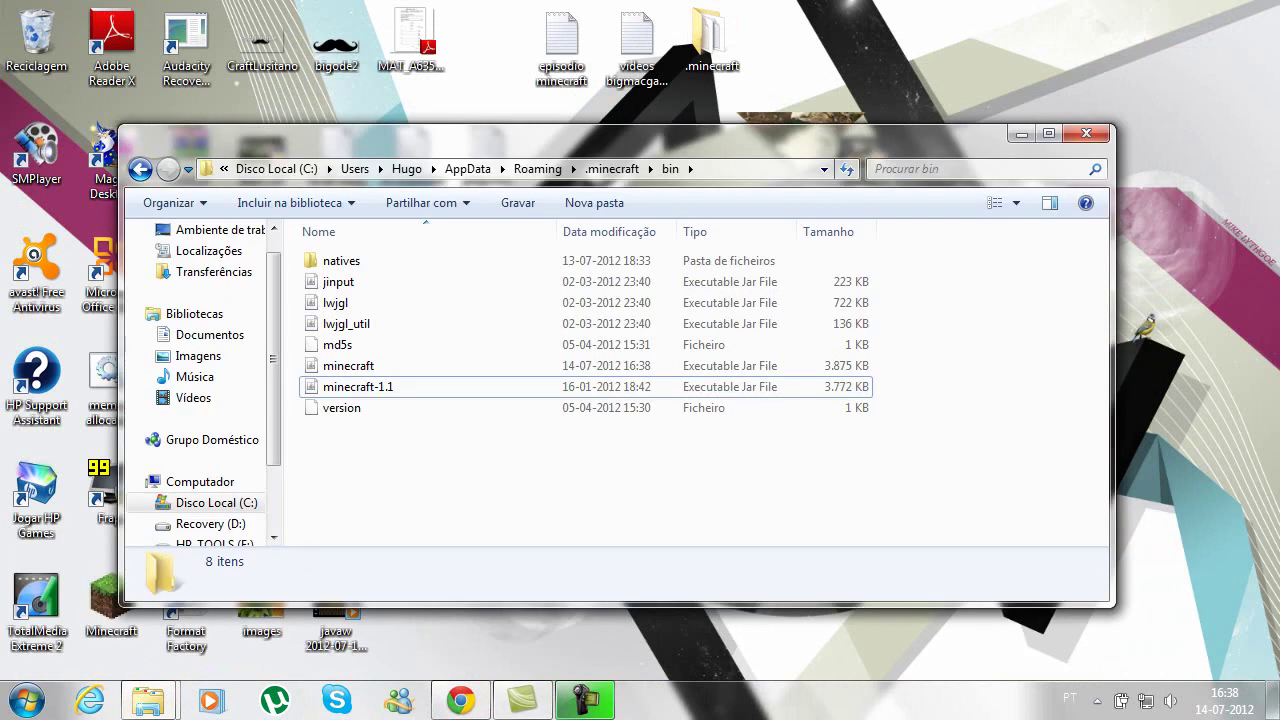
left_click(612, 168)
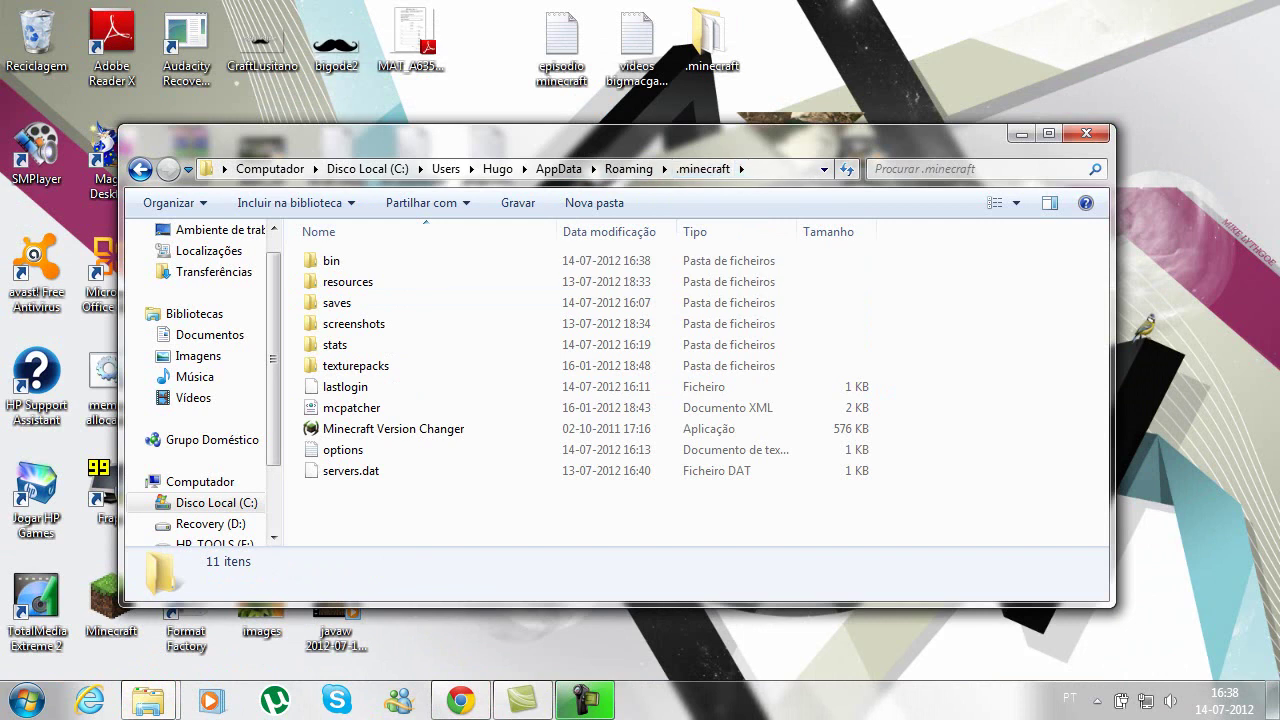
right_click(985, 366)
mouse_move(1000, 320)
left_click(785, 320)
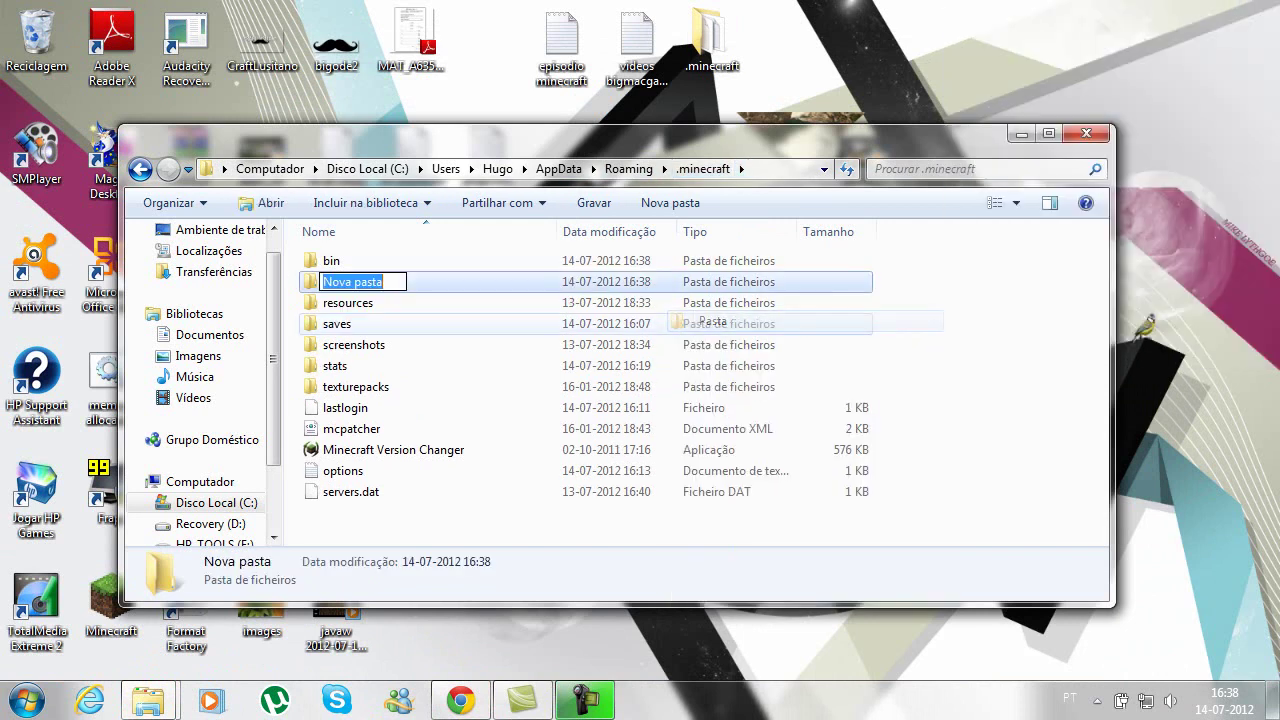
type("mods")
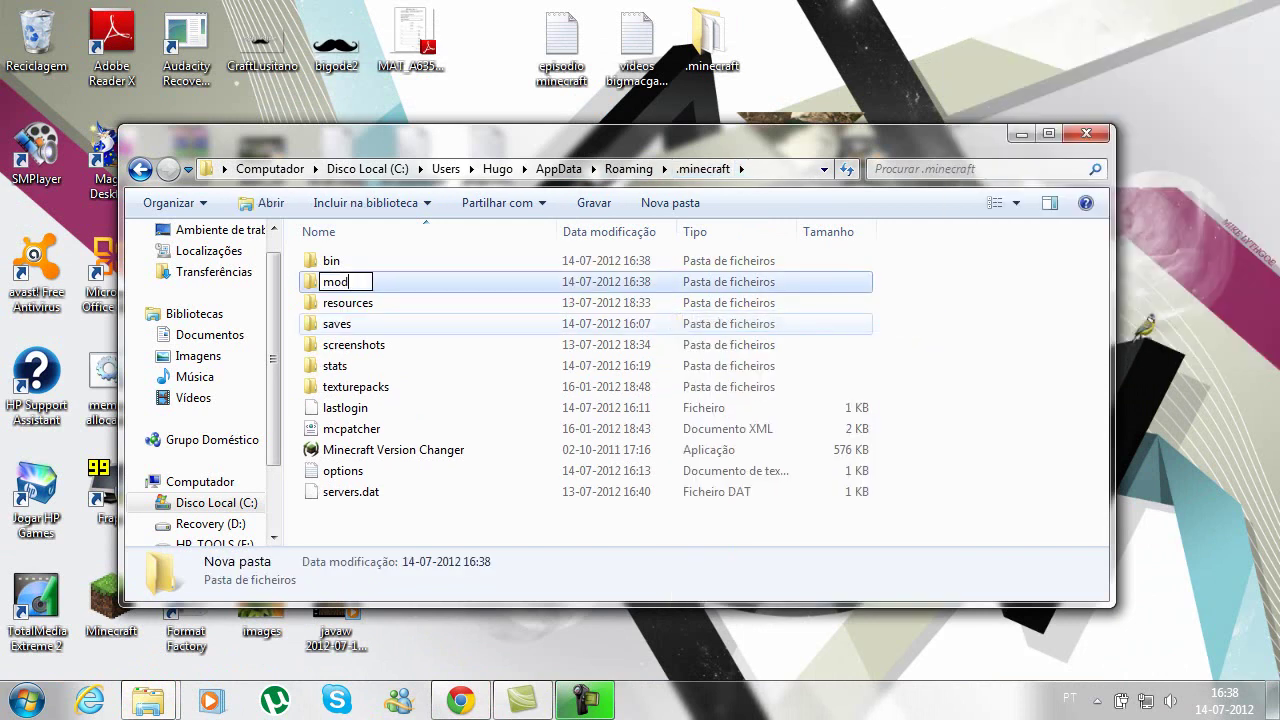
key("Return")
left_click(925, 318)
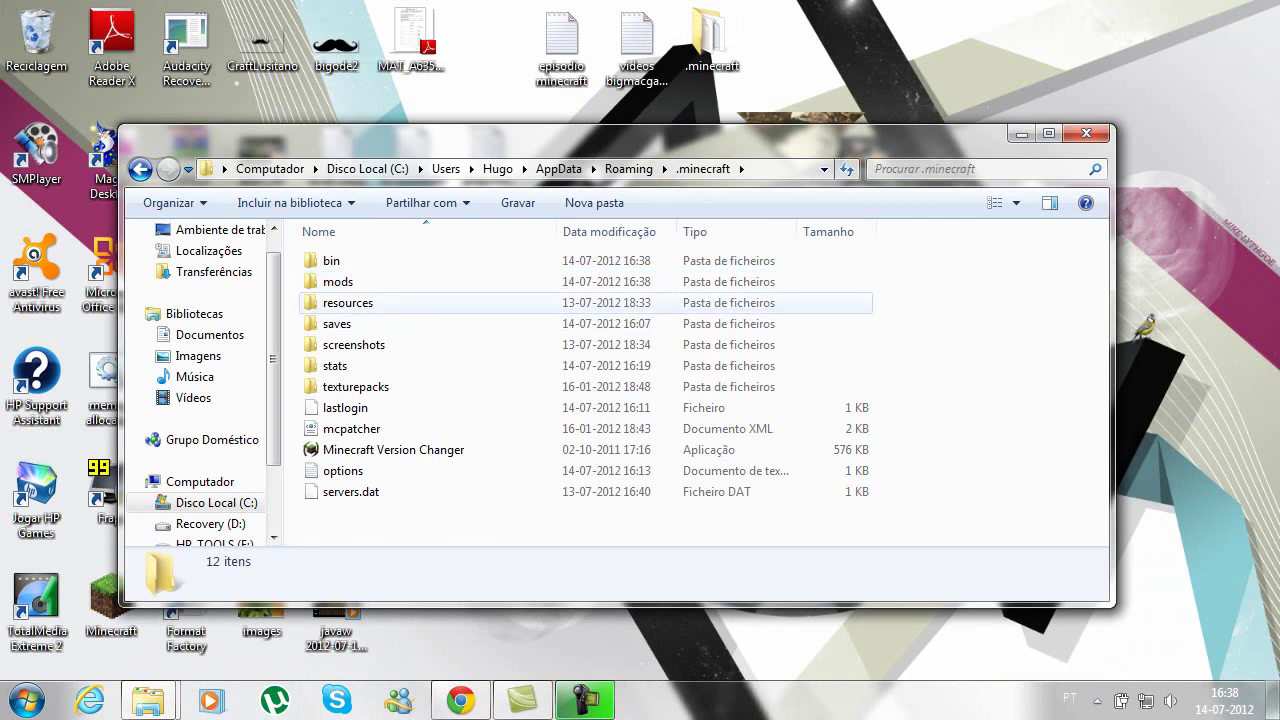
left_click_drag(646, 142, 638, 169)
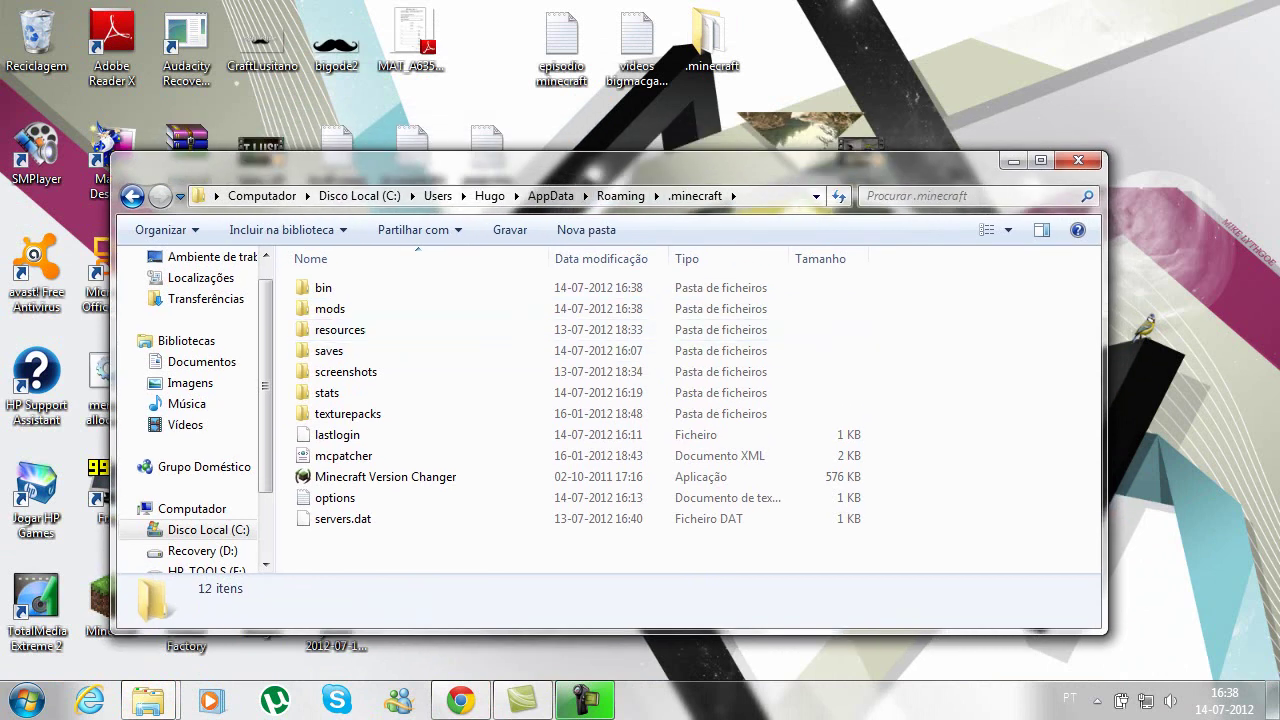
left_click(1014, 161)
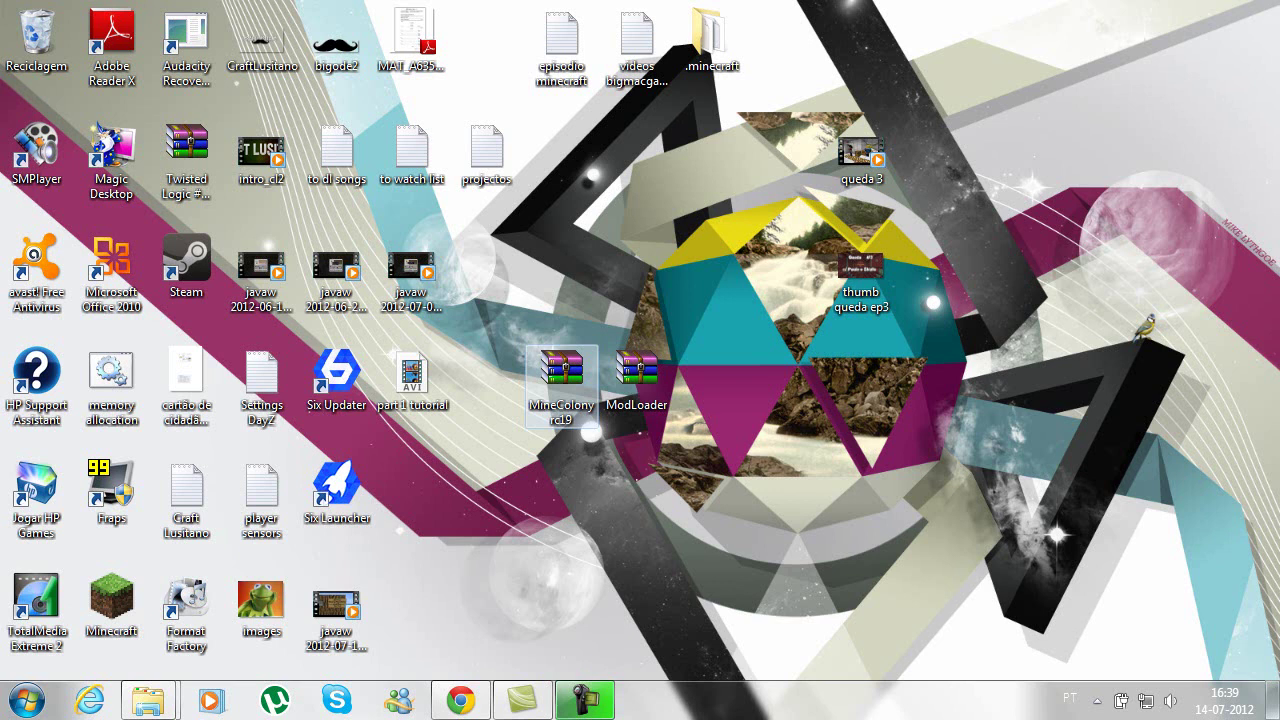
Step: Open the MineColony rc19 archive and select everything inside its "Put into mods folder" directory
double_click(561, 375)
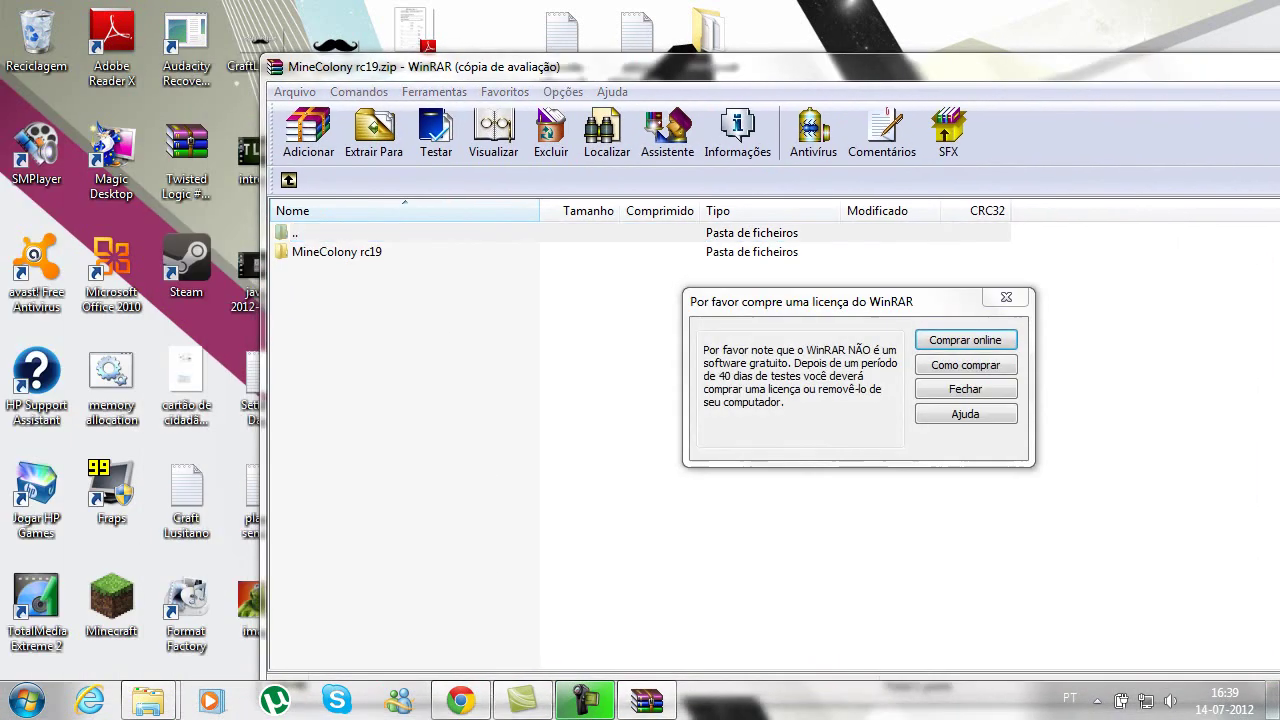
left_click(1003, 293)
double_click(337, 252)
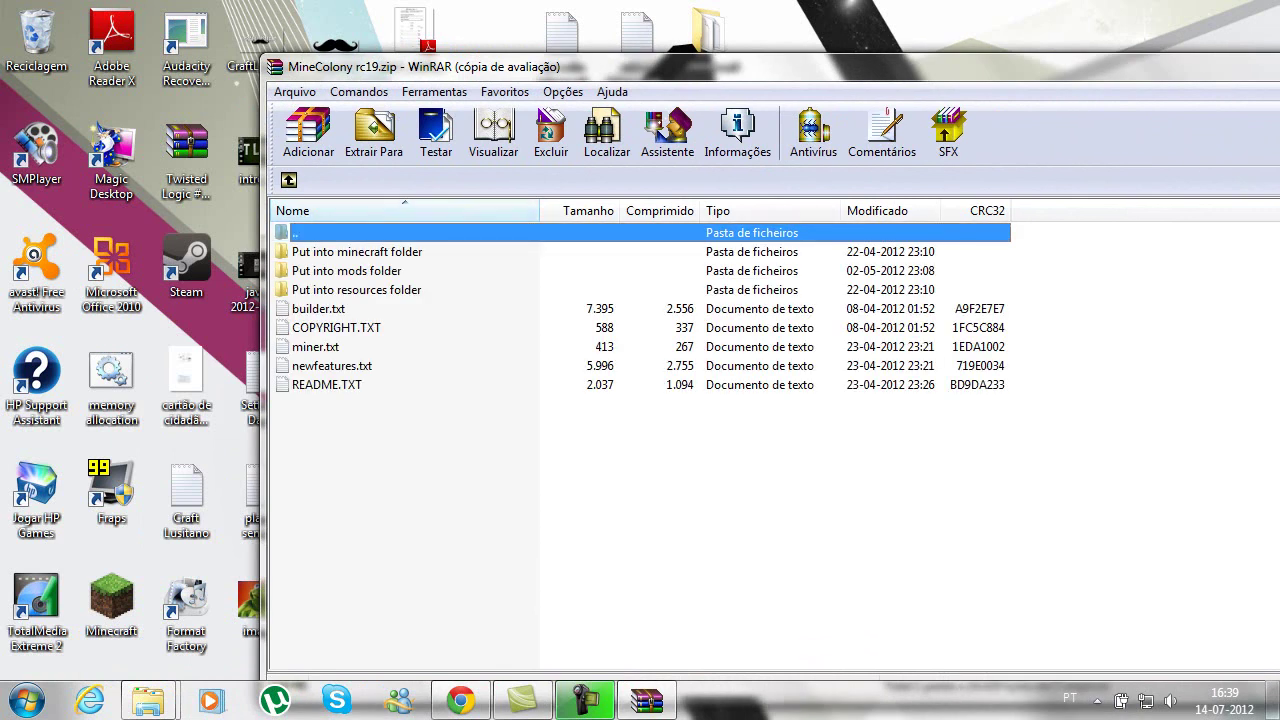
double_click(346, 271)
key("ctrl+a")
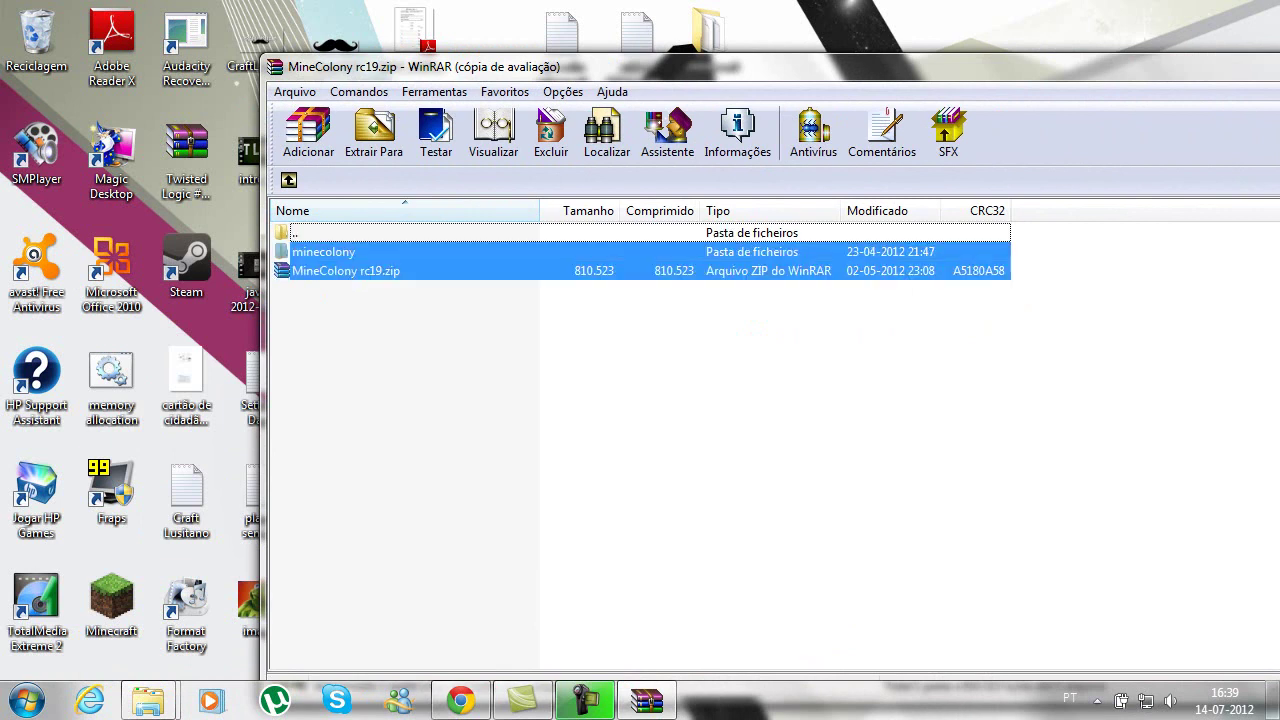
Step: Bring up the .minecraft folder window, open its mods folder, and return to .minecraft
left_click(461, 700)
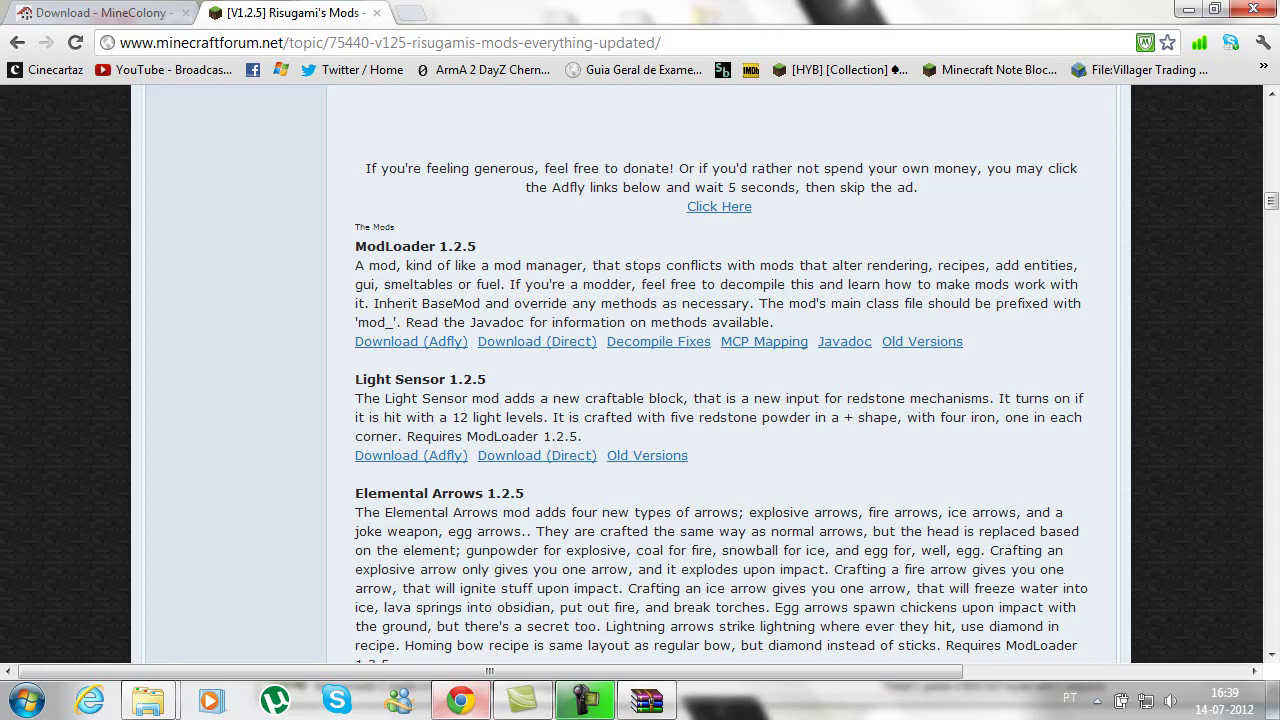
scroll(640, 380, "down", 1)
scroll(720, 380, "down", 1)
mouse_move(148, 700)
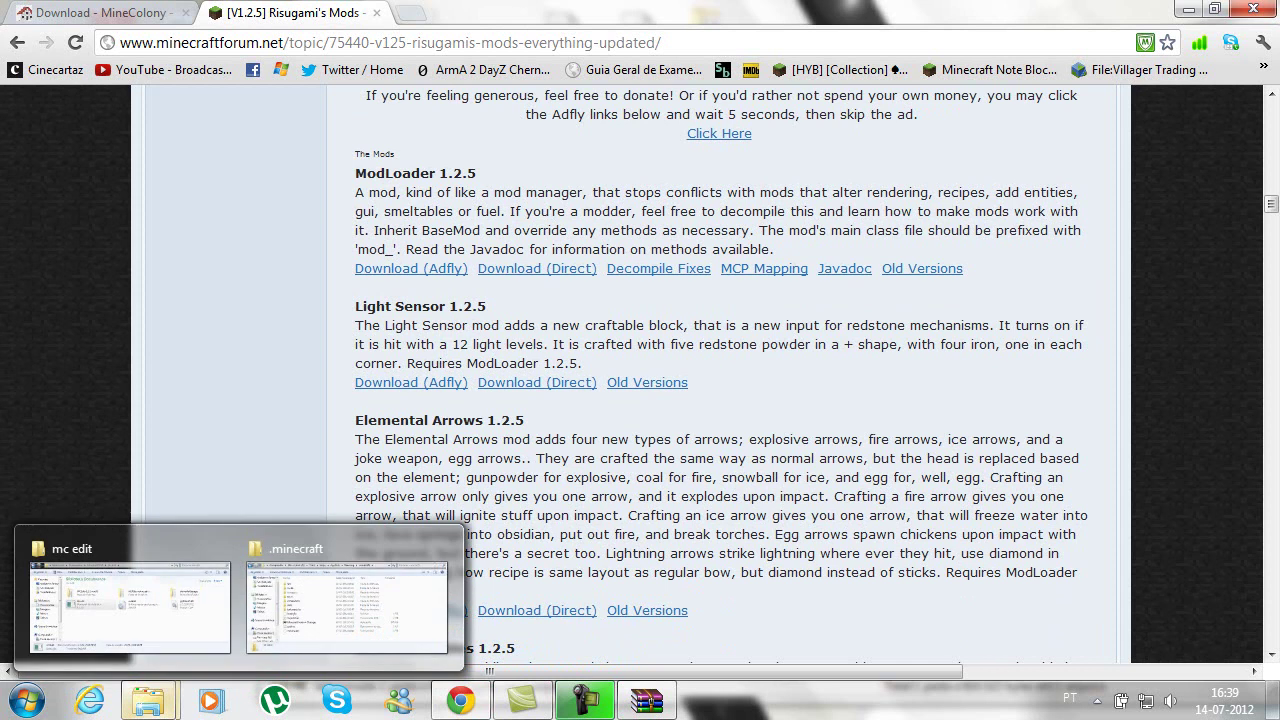
left_click(346, 600)
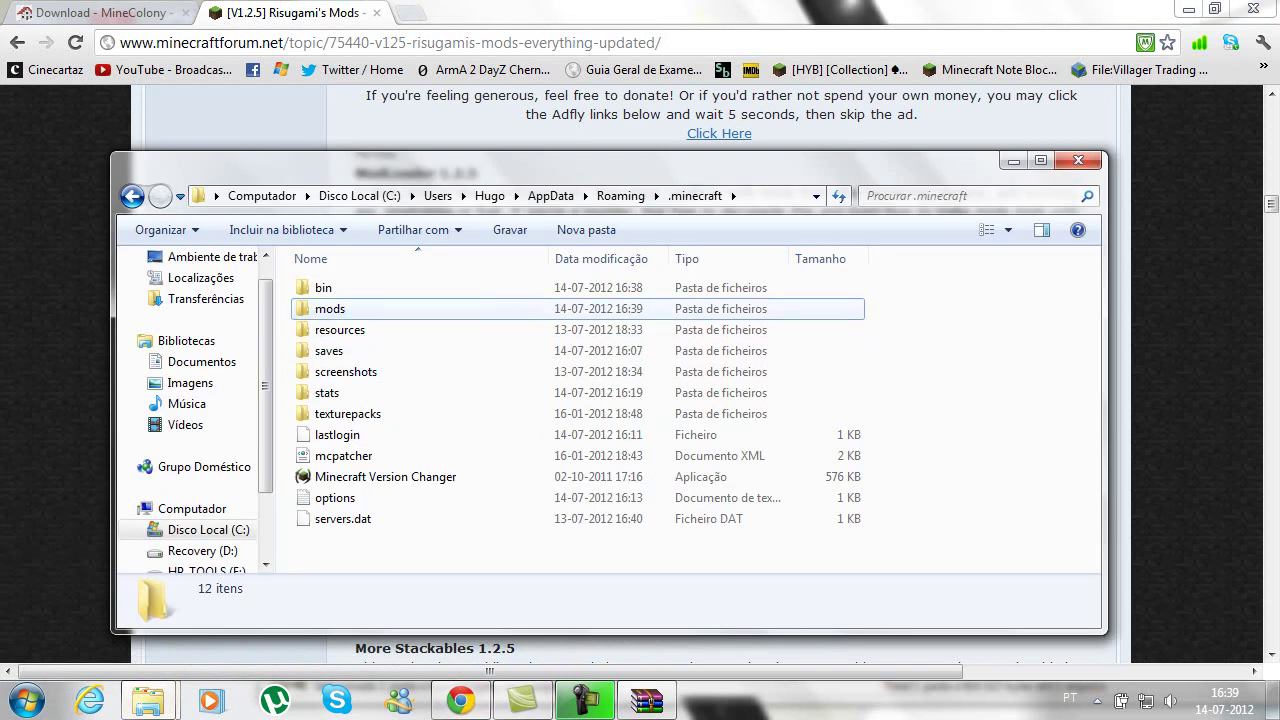
double_click(332, 309)
left_click(612, 196)
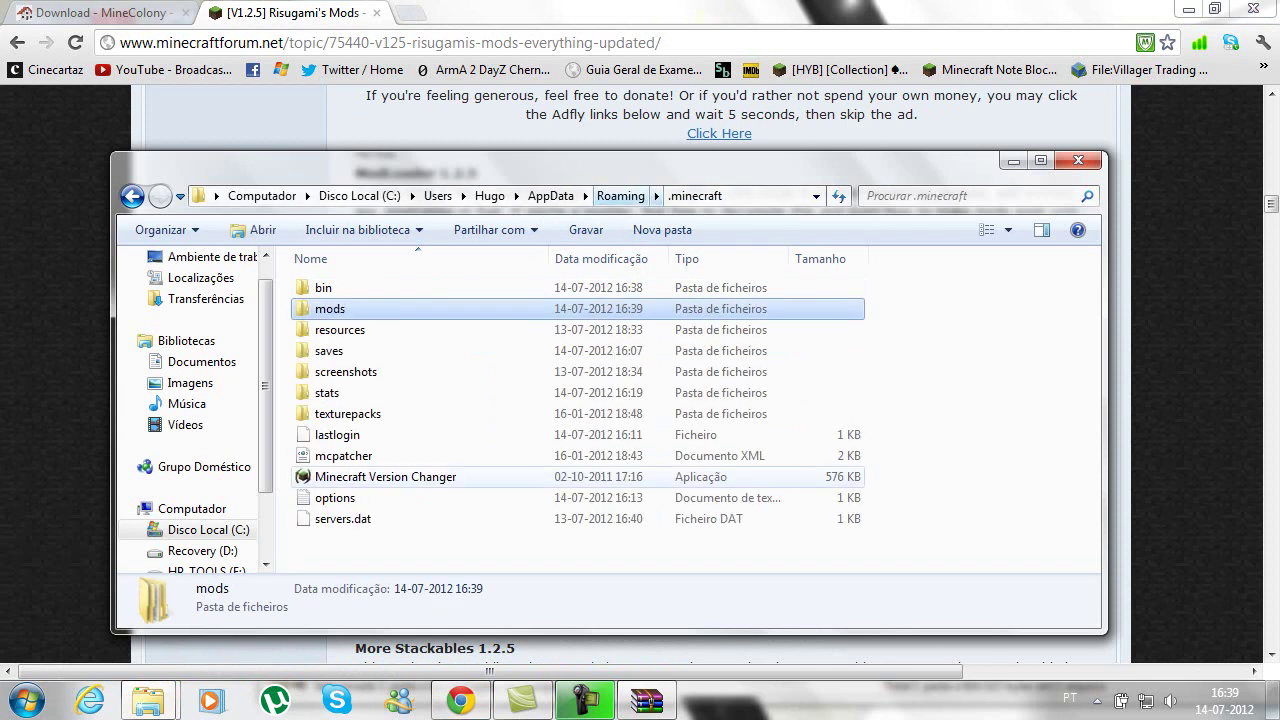
Step: Place the archive window beside the .minecraft window and copy floorplan from "Put into resources folder" into the resources folder
left_click(647, 700)
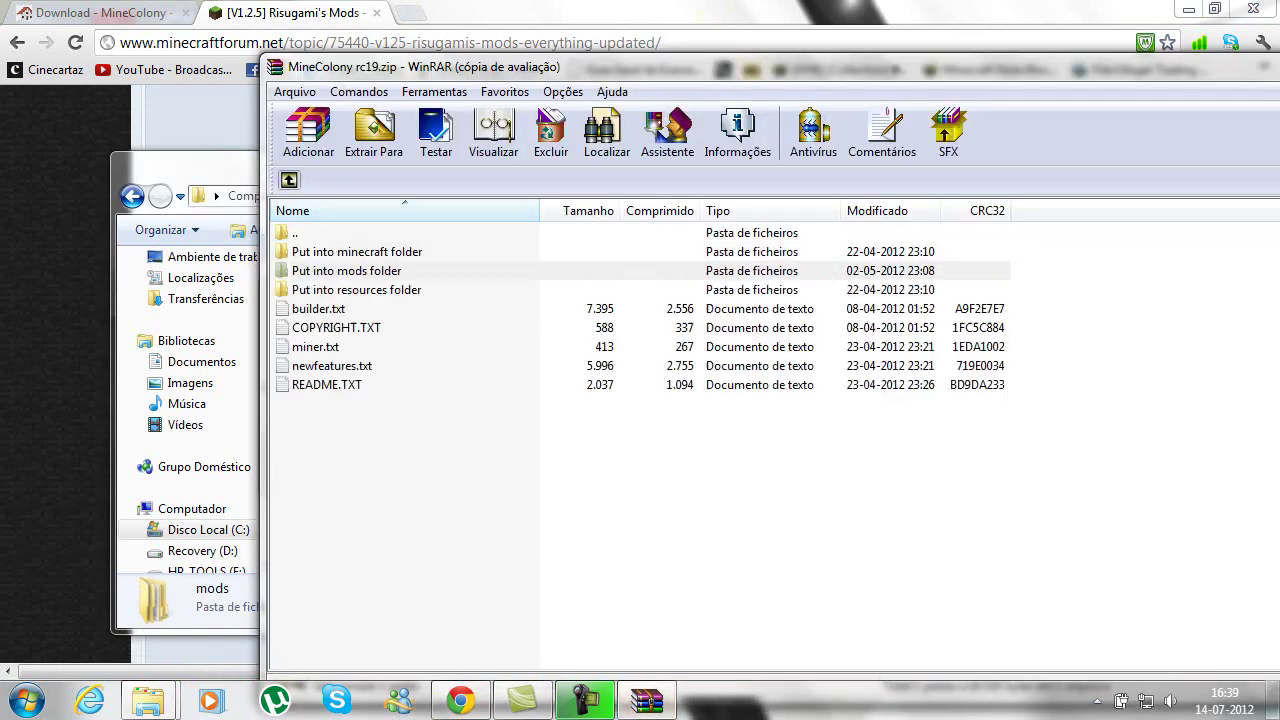
double_click(356, 290)
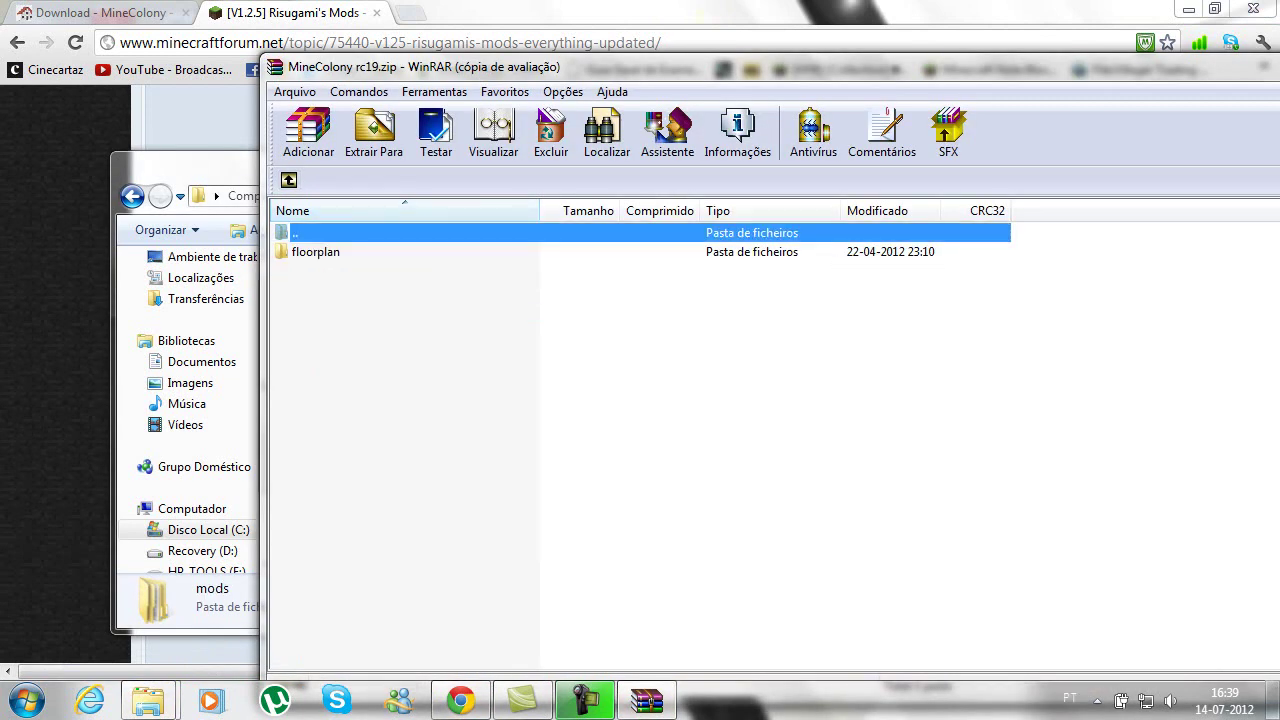
left_click(316, 252)
left_click_drag(220, 168, 159, 160)
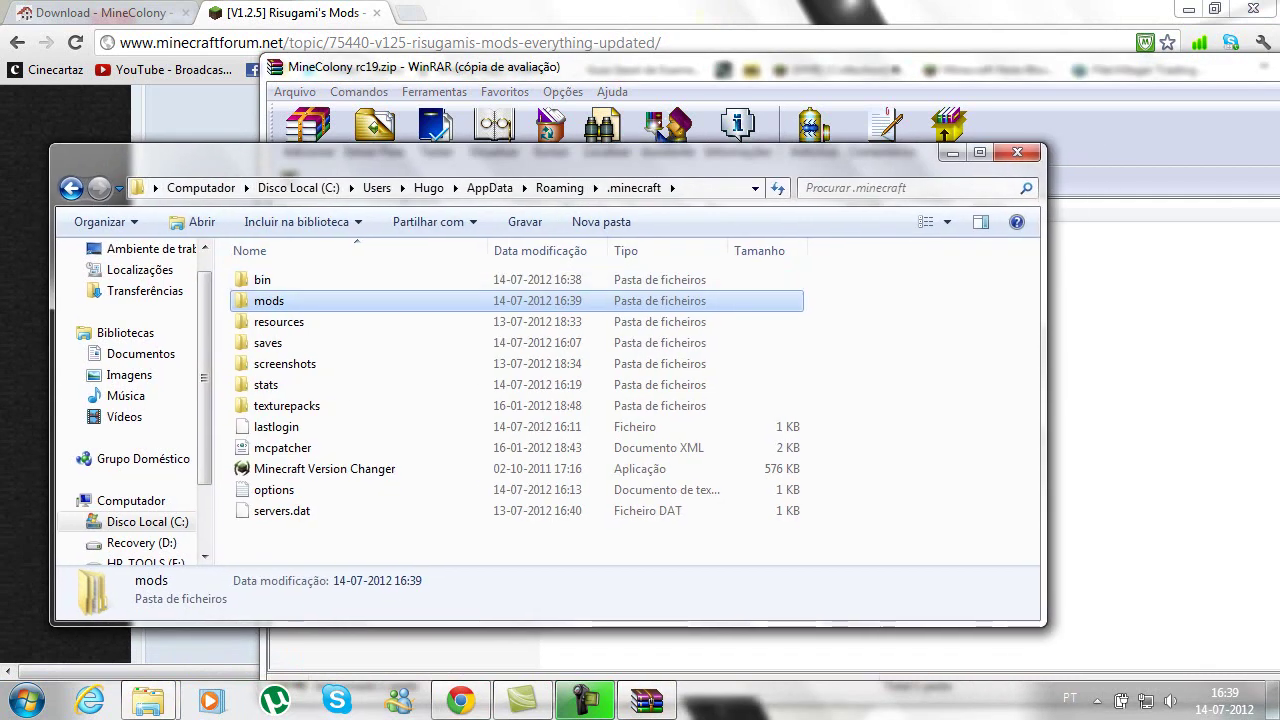
left_click(400, 648)
left_click_drag(500, 67, 904, 100)
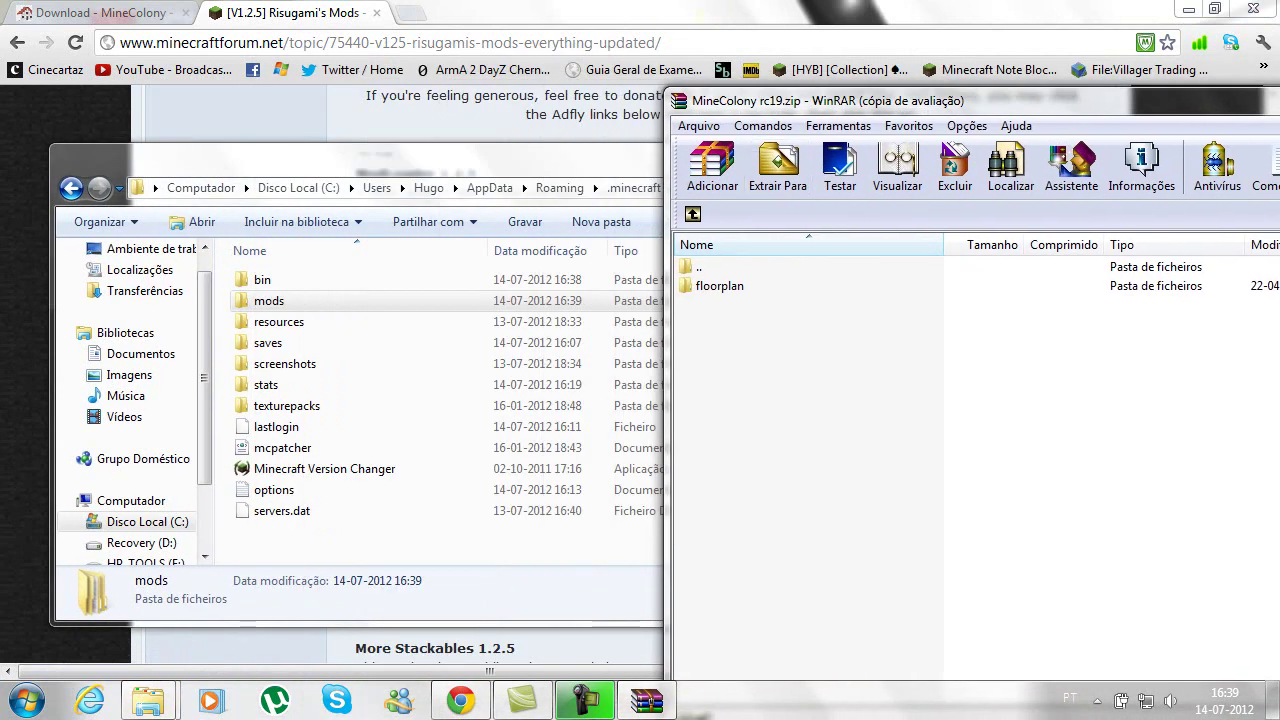
left_click_drag(720, 286, 440, 343)
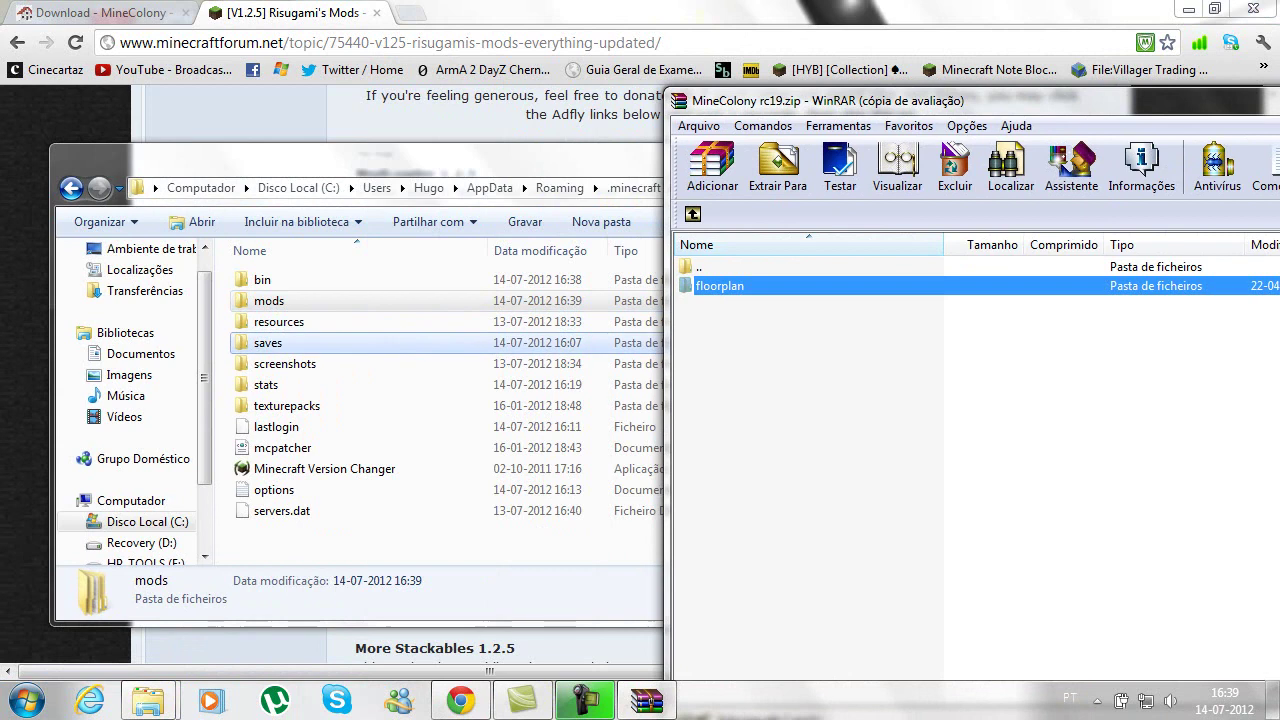
left_click_drag(300, 343, 300, 322)
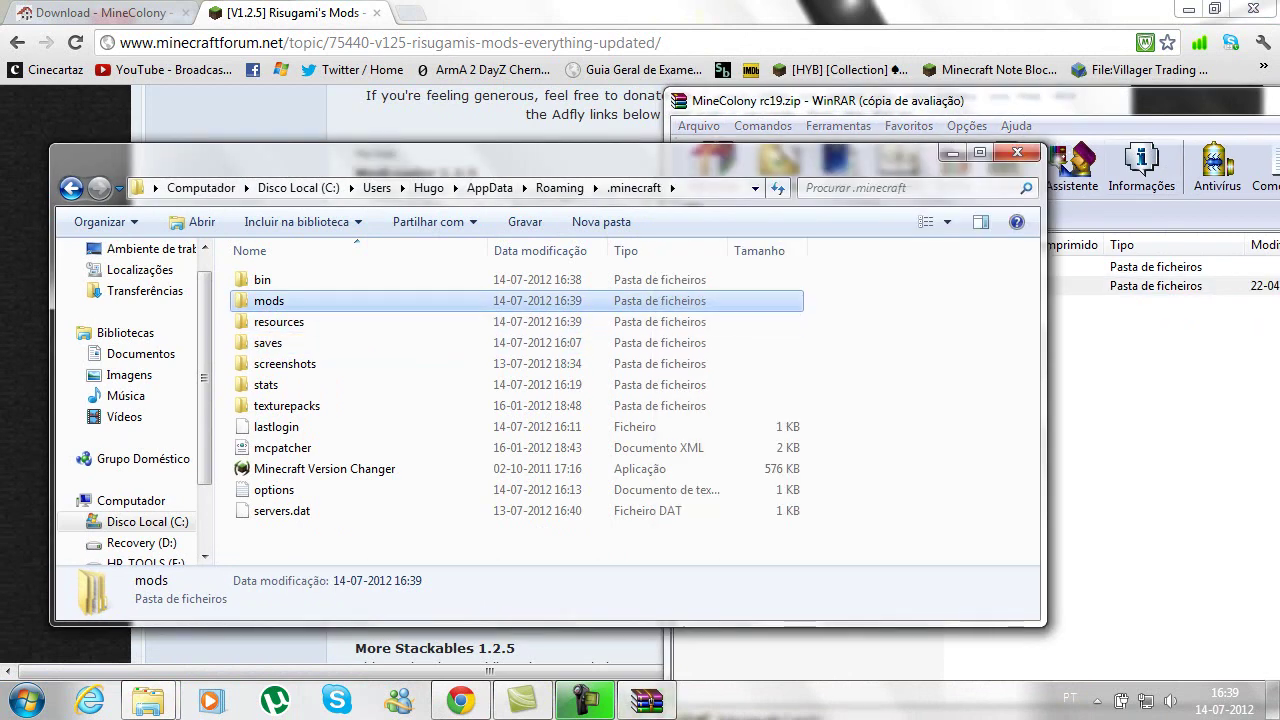
Step: Copy MineColony.properties from the archive's "Put into minecraft folder" directory into the .minecraft folder
key("BackSpace")
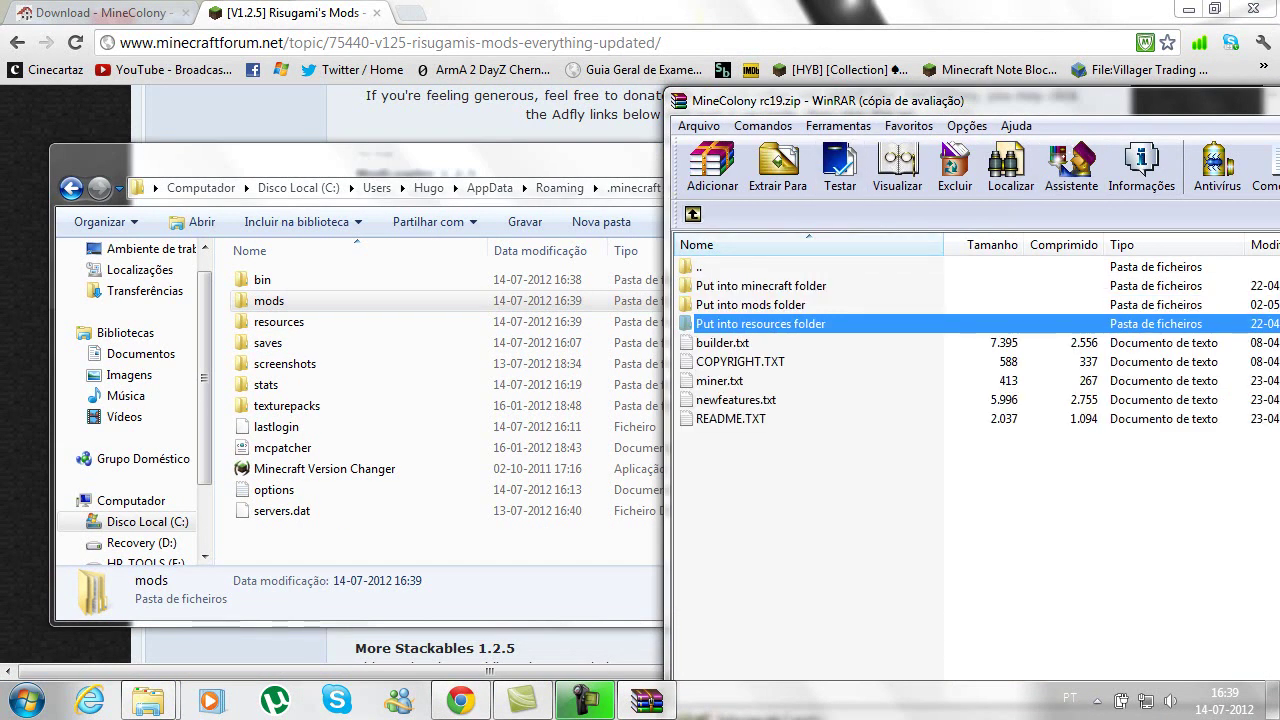
key("Up")
key("Up")
key("Return")
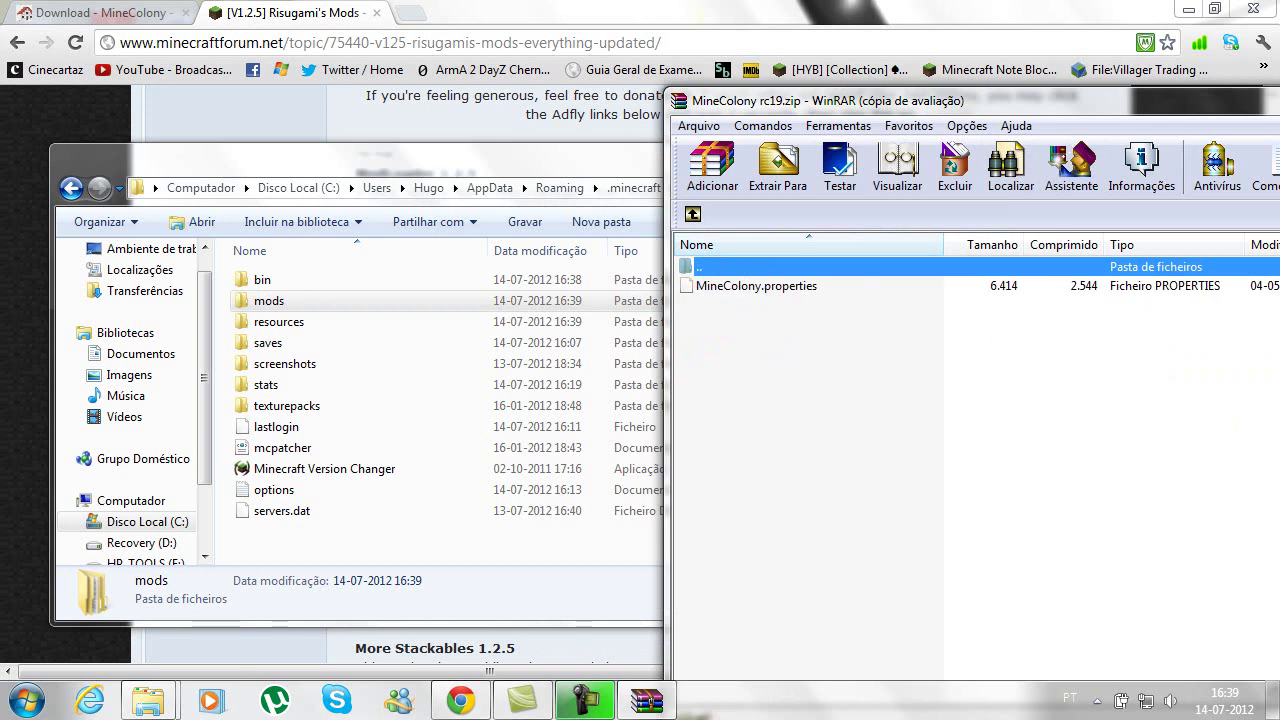
left_click_drag(756, 286, 420, 538)
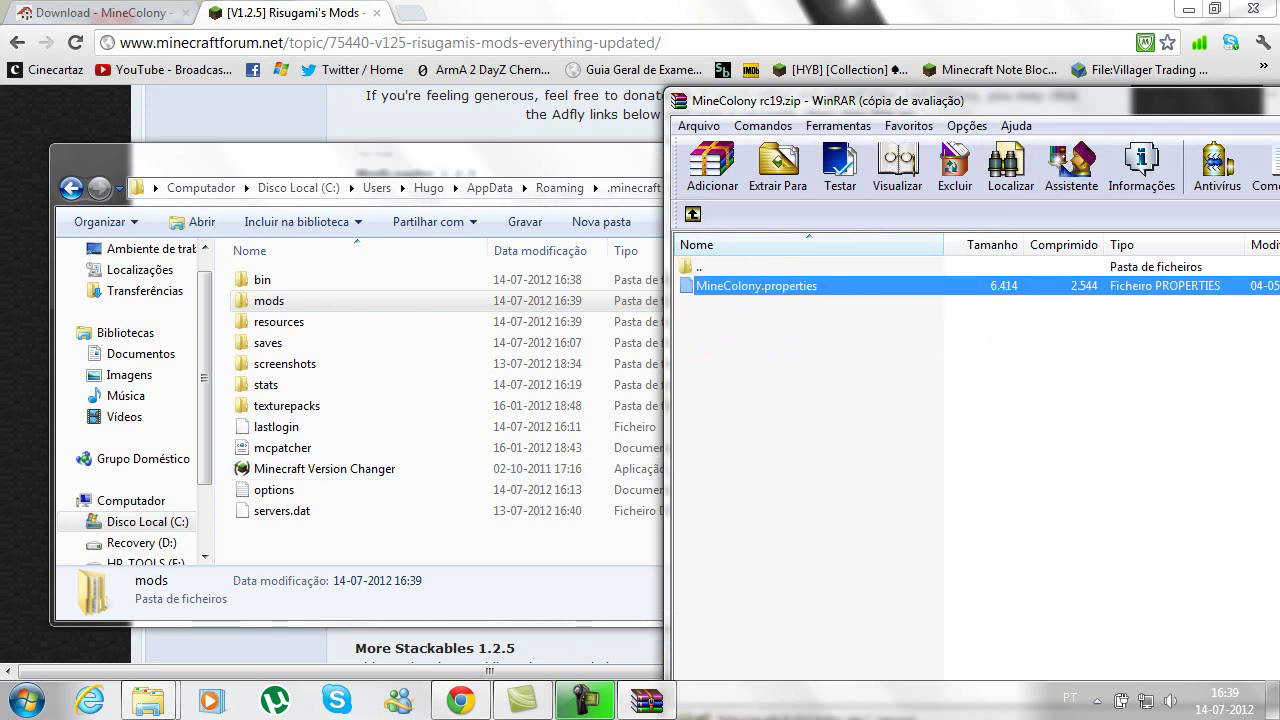